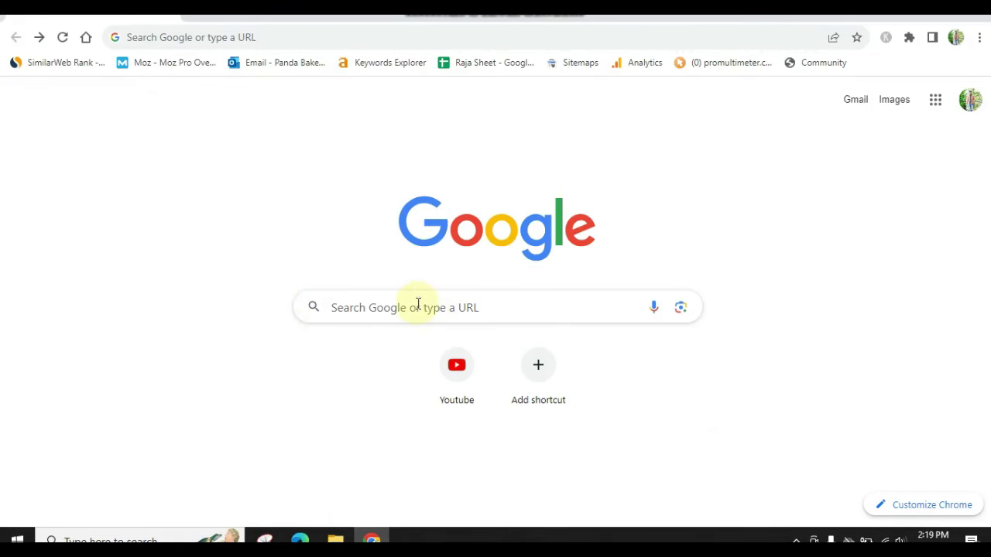
Search Google for 'surgery registration uk' and open the NHS guide on registering with a GP surgery
left_click(388, 304)
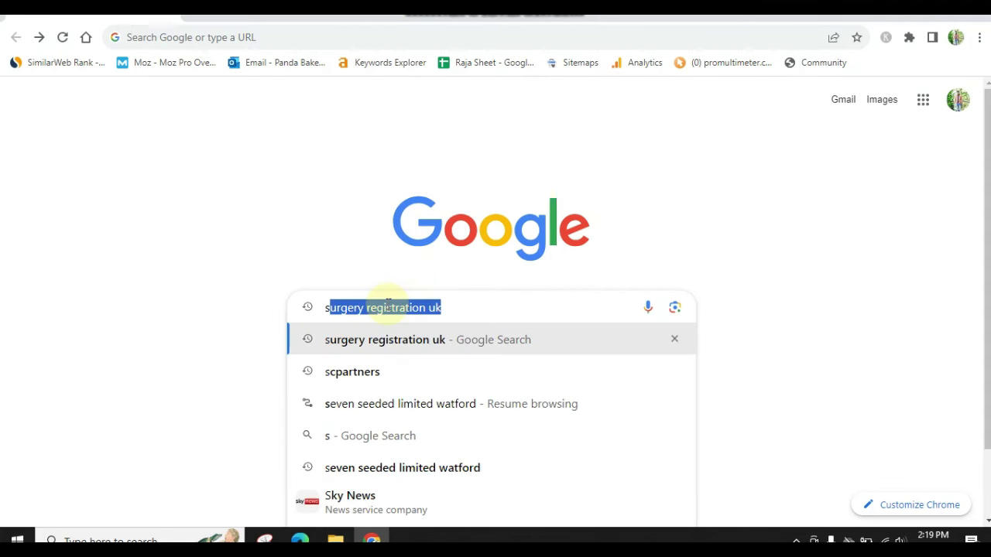
left_click(425, 339)
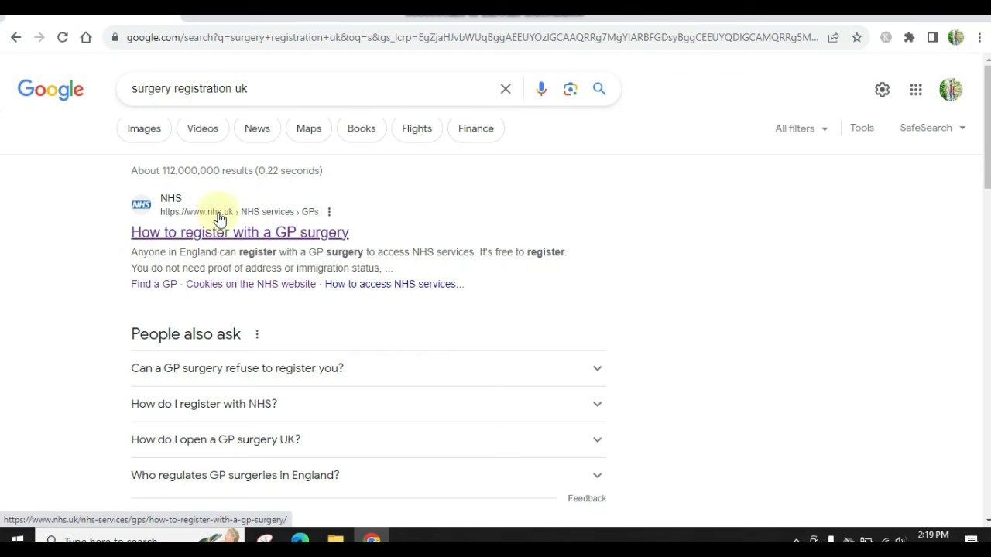
left_click(168, 242)
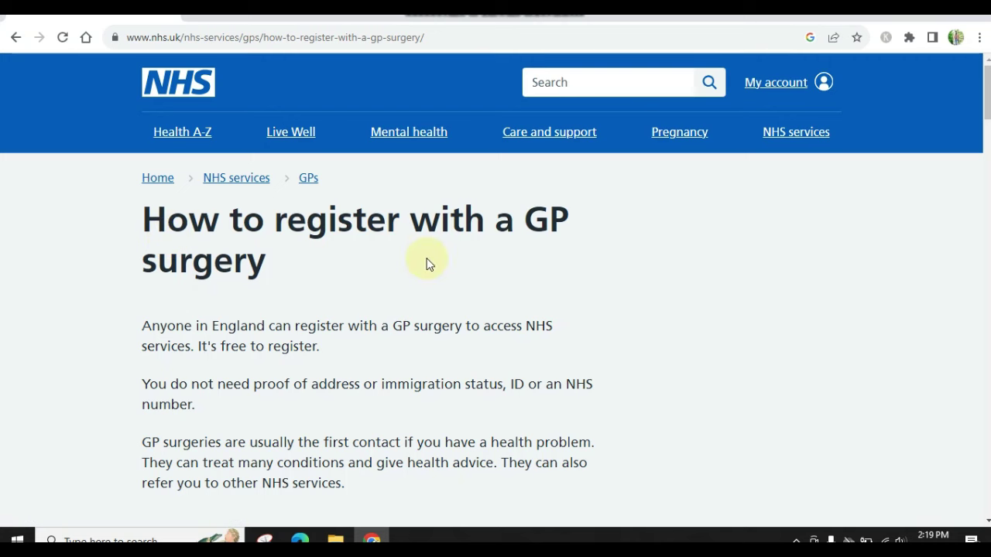
Use the NHS Find a GP service to search for surgeries near the home postcode
scroll(429, 264, "down", 2)
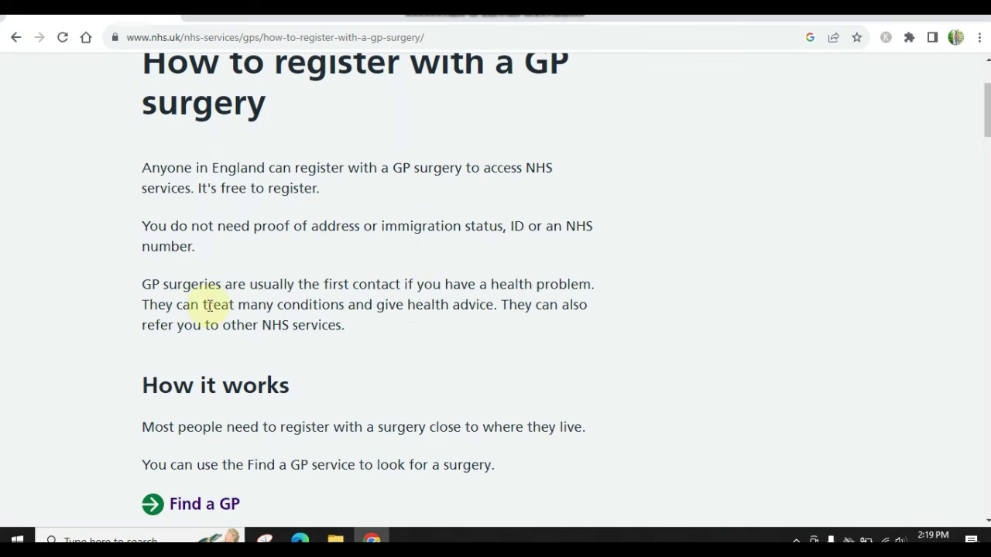
scroll(207, 305, "down", 2)
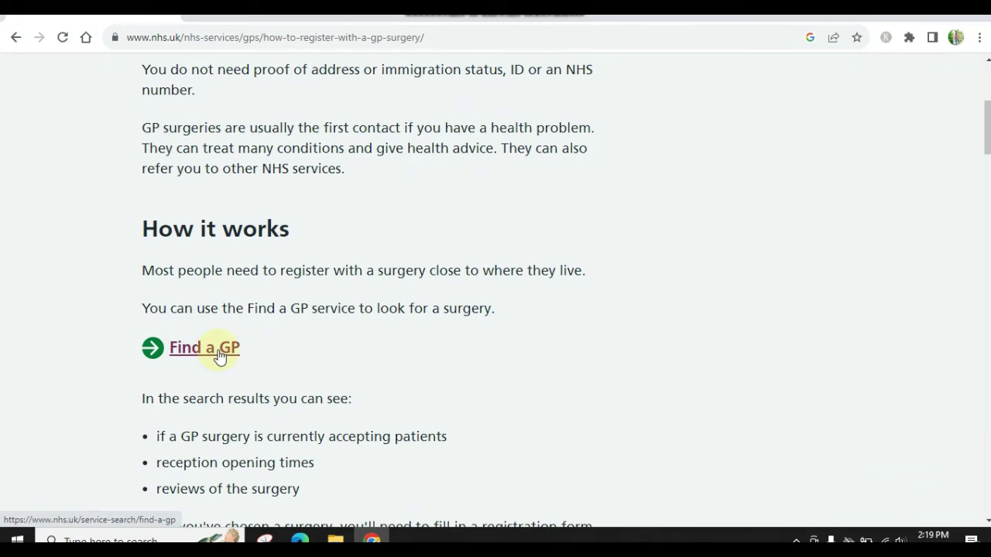
left_click(220, 357)
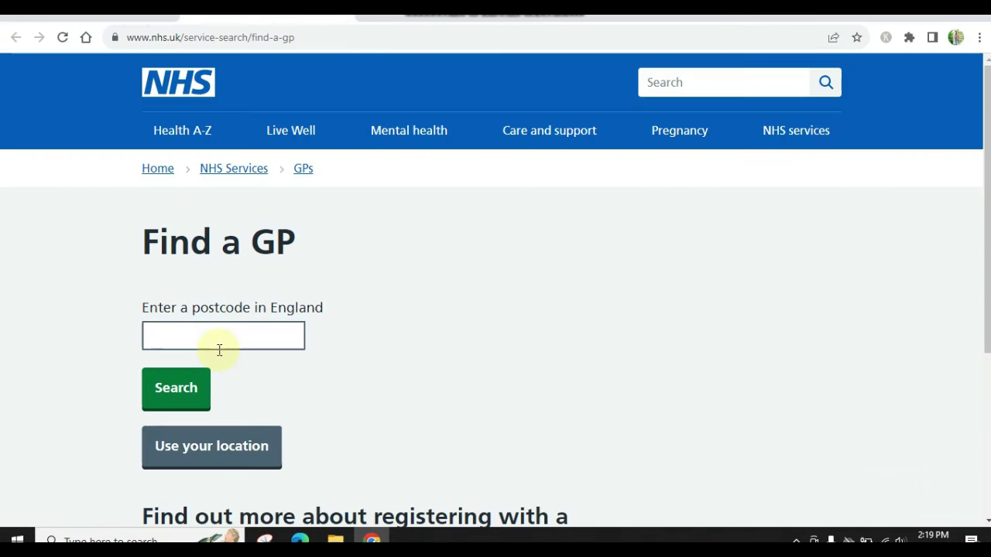
left_click(261, 334)
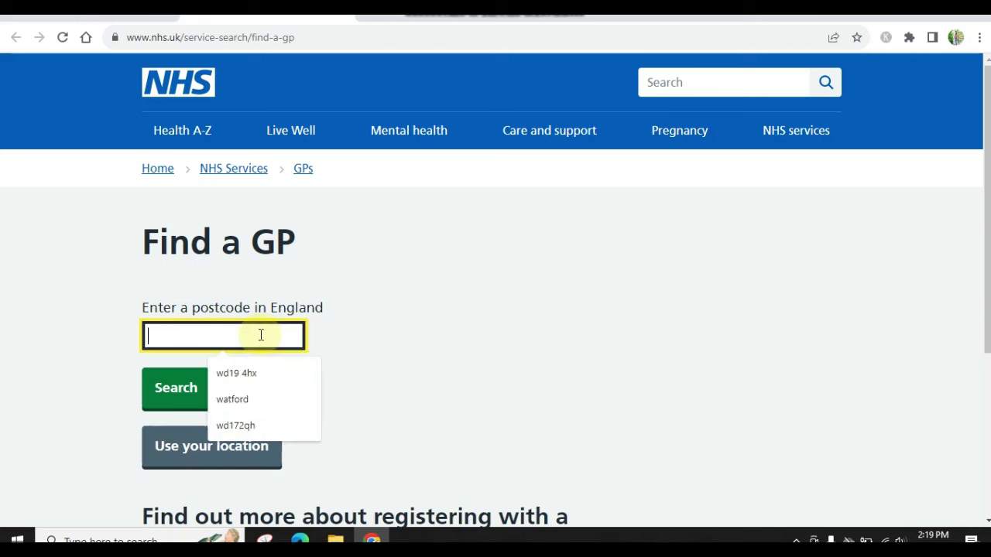
left_click(382, 327)
left_click(213, 338)
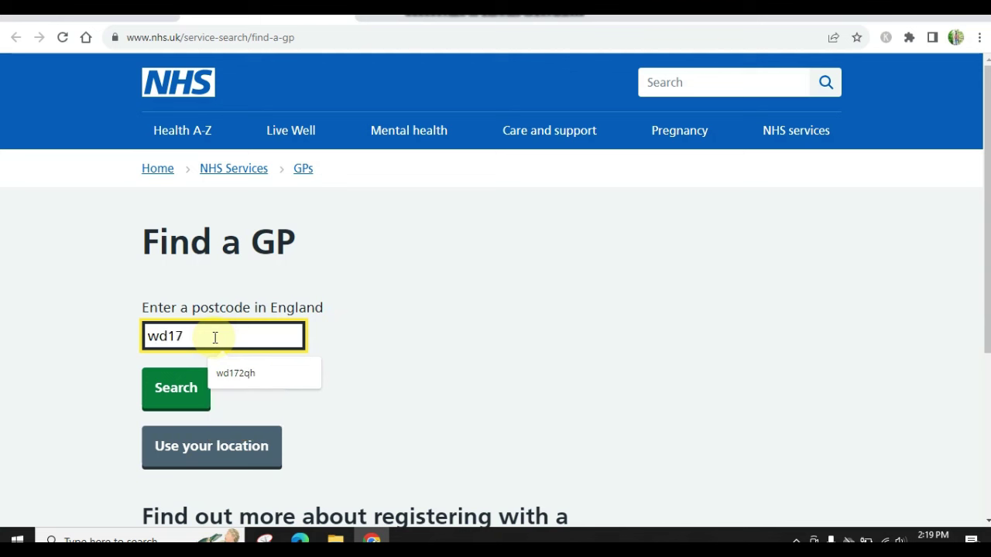
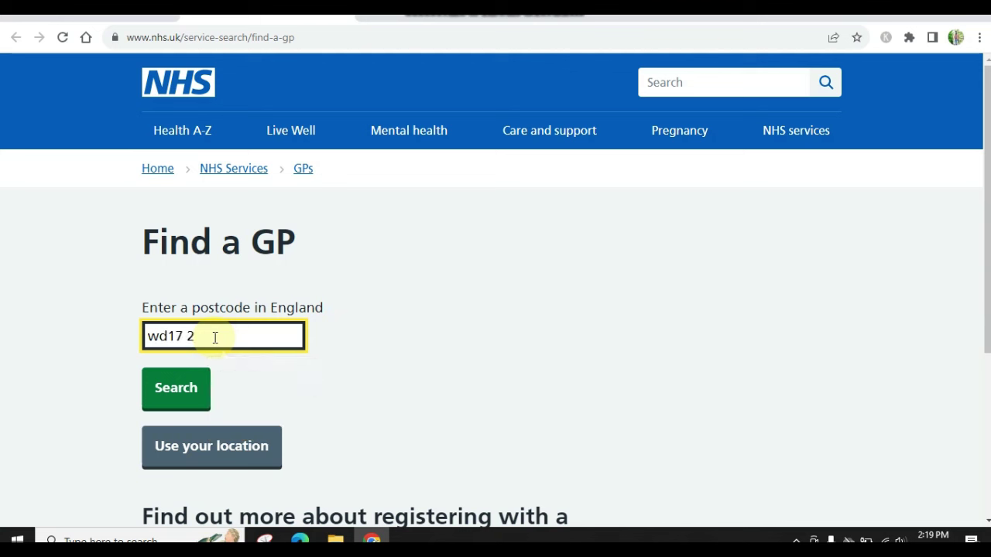
left_click(179, 389)
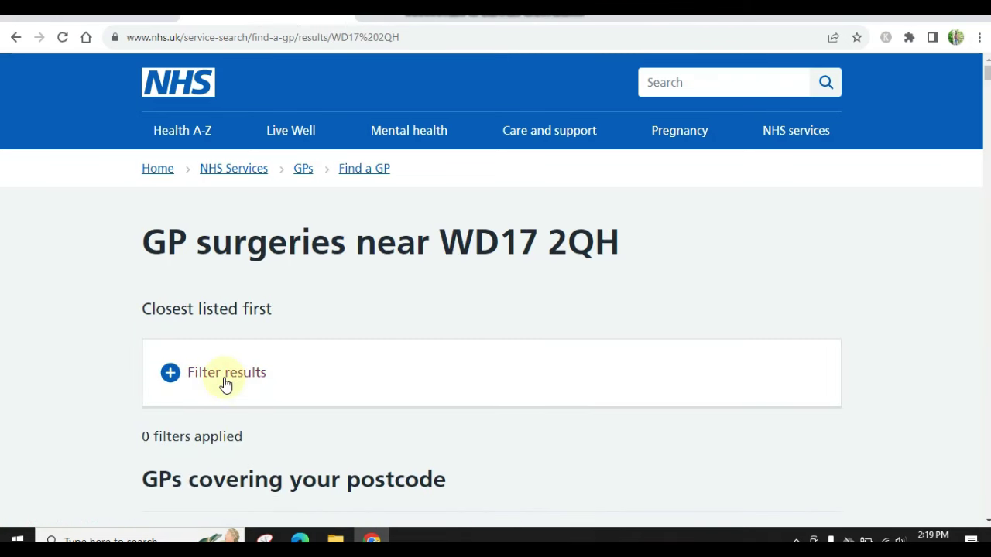
Look through the nearby surgeries and open Watford Health Centre in a new tab
scroll(355, 370, "down", 2)
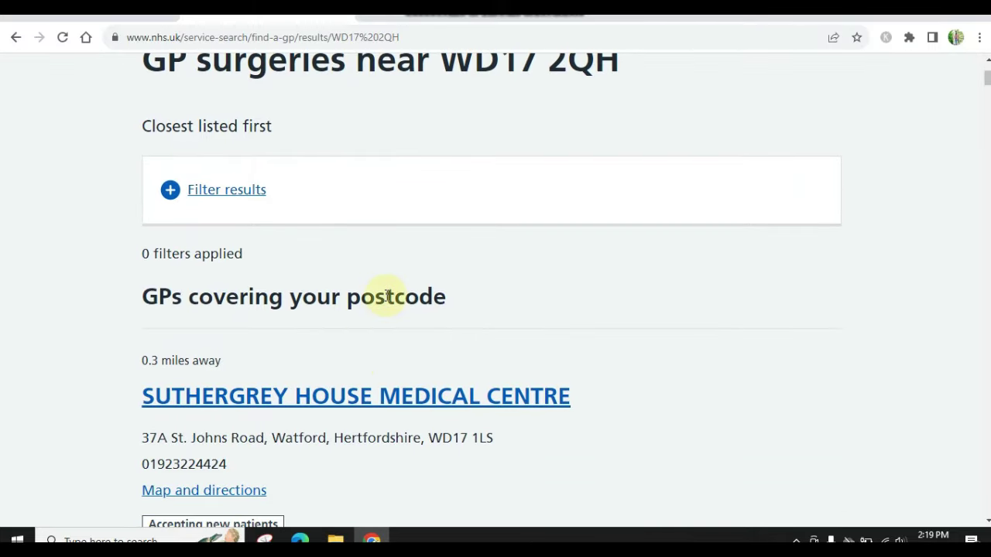
scroll(379, 292, "up", 2)
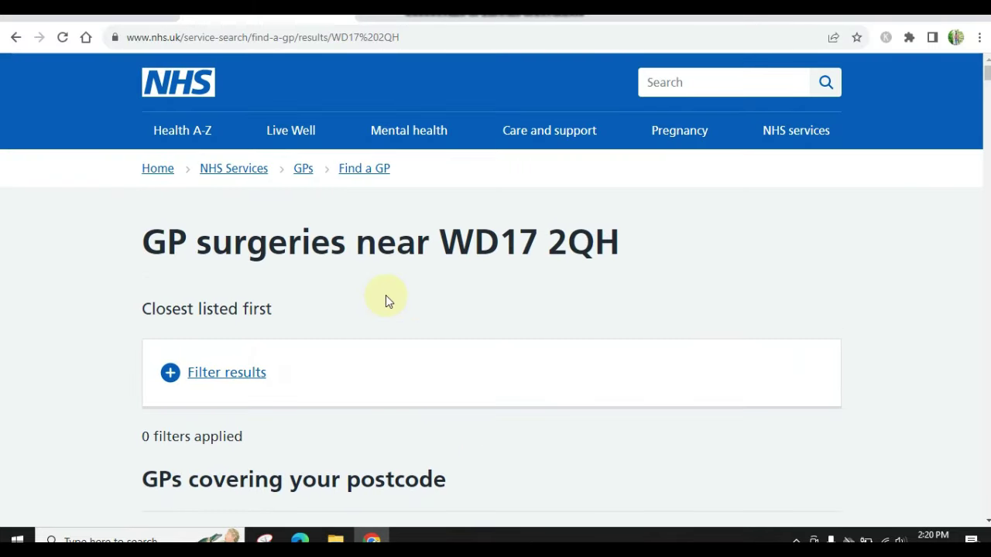
scroll(386, 294, "down", 1)
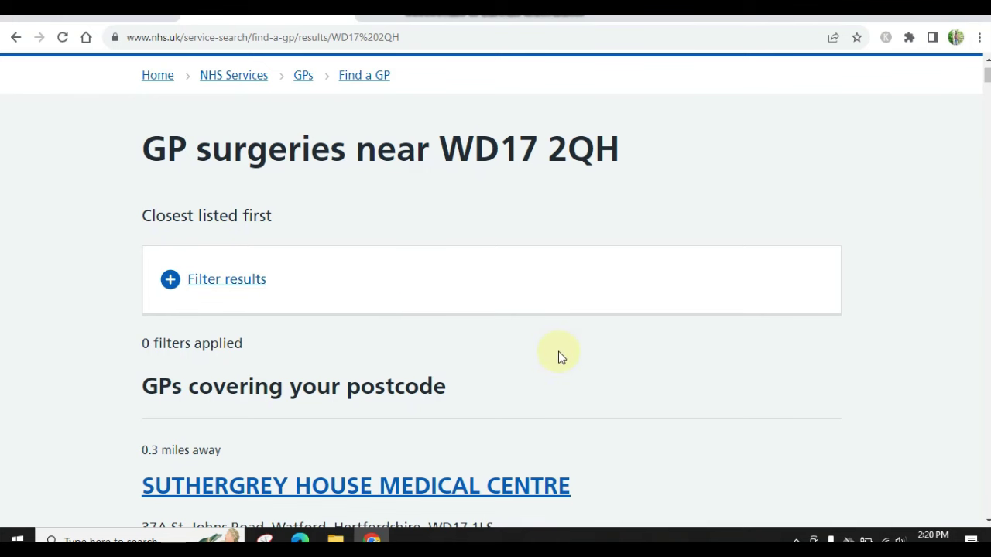
scroll(561, 357, "down", 9)
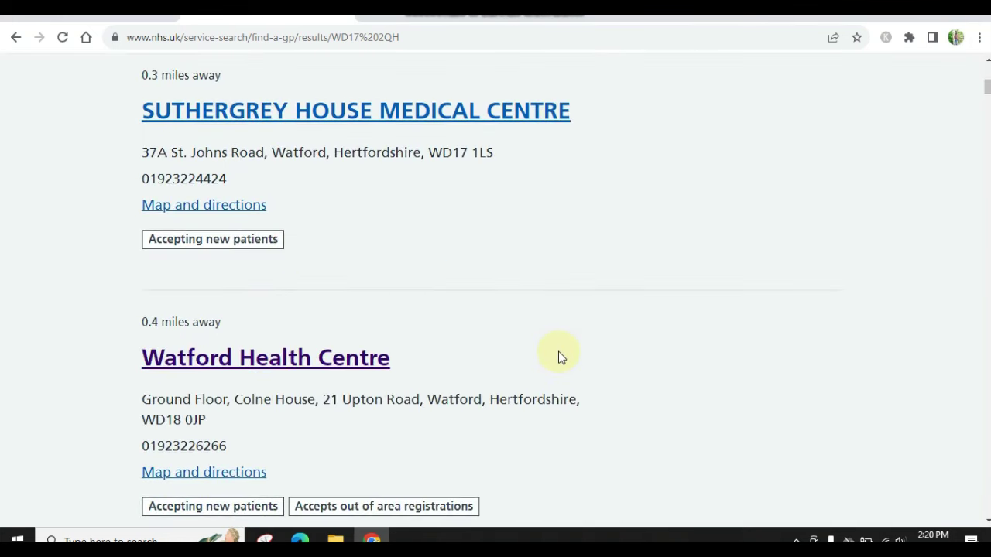
scroll(562, 356, "up", 7)
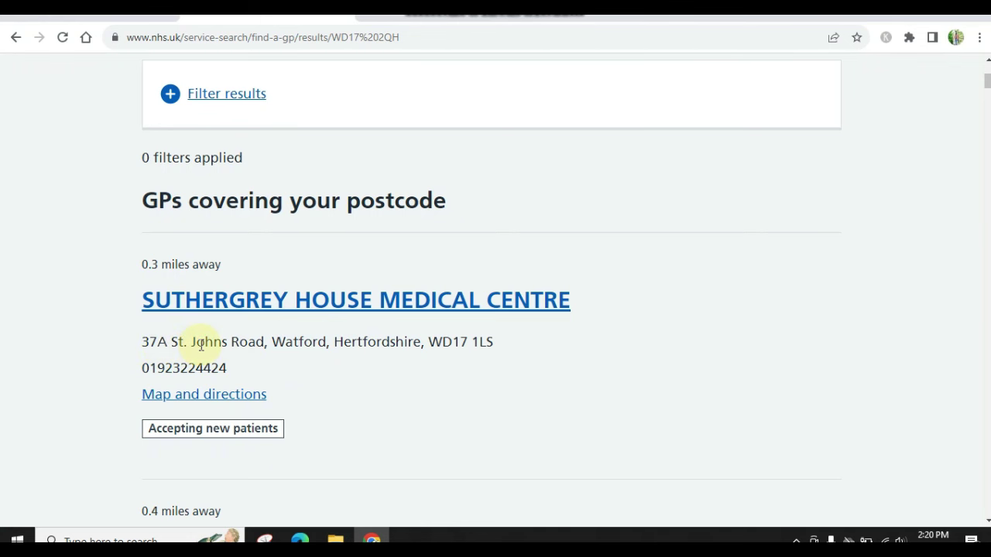
scroll(201, 344, "down", 1)
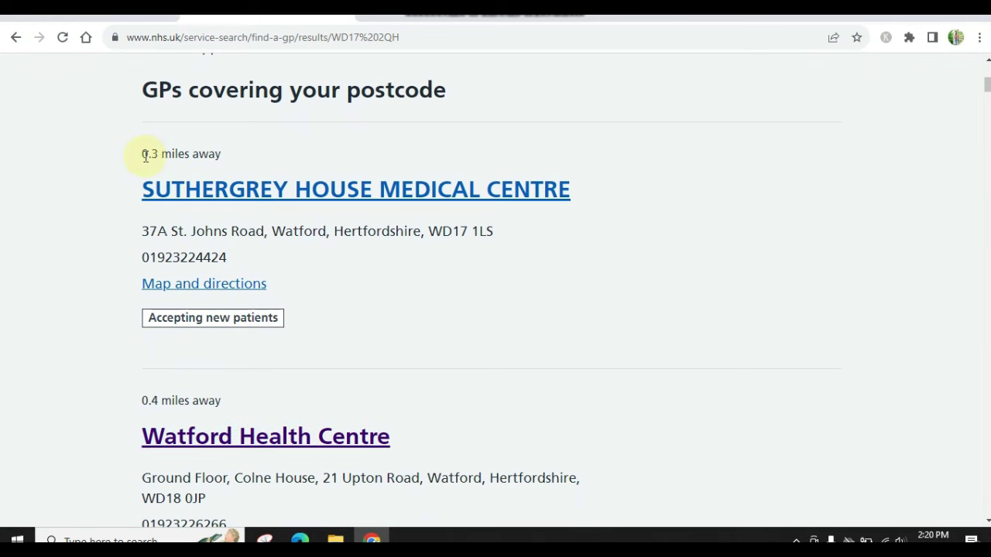
scroll(182, 472, "down", 1)
scroll(182, 473, "down", 1)
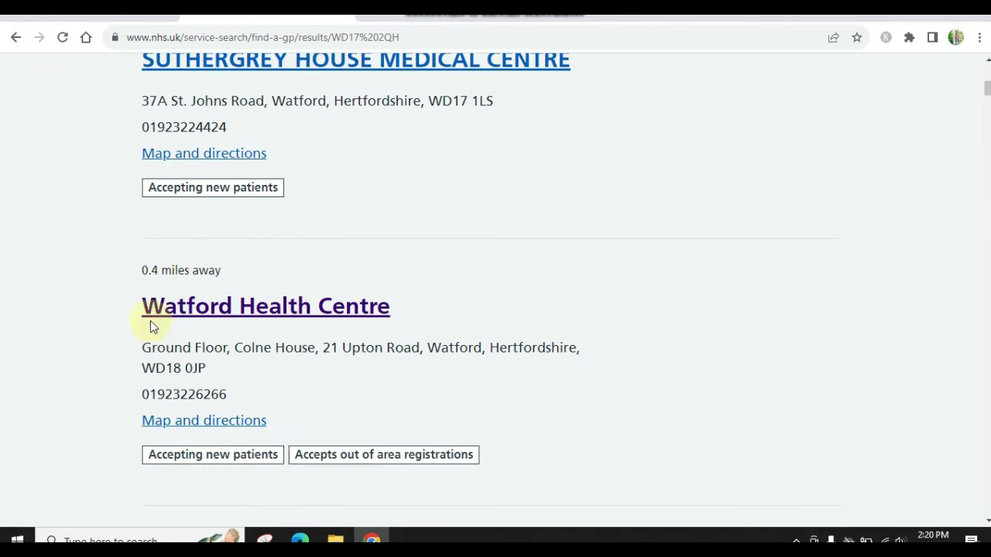
scroll(258, 333, "down", 1)
scroll(255, 454, "up", 1)
scroll(254, 450, "up", 1)
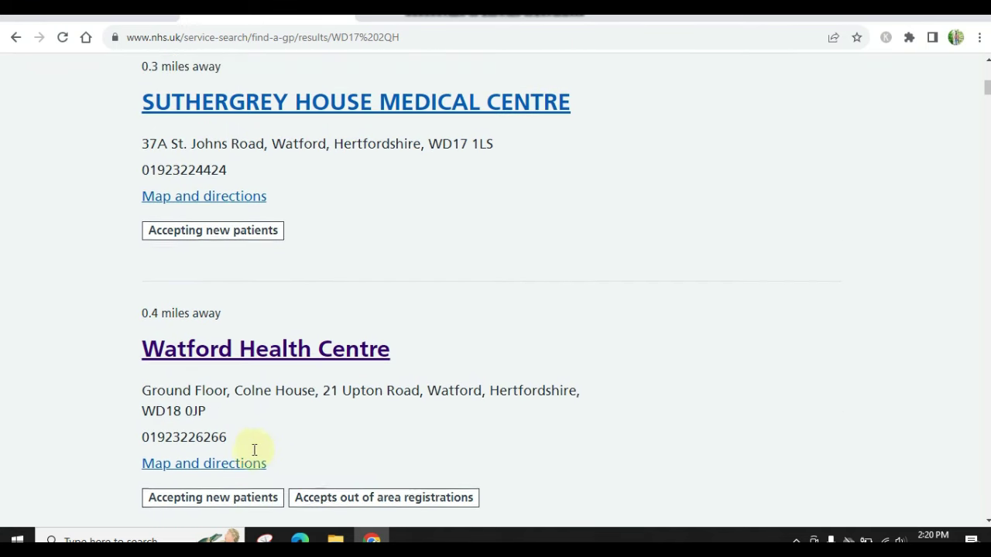
scroll(240, 215, "up", 1)
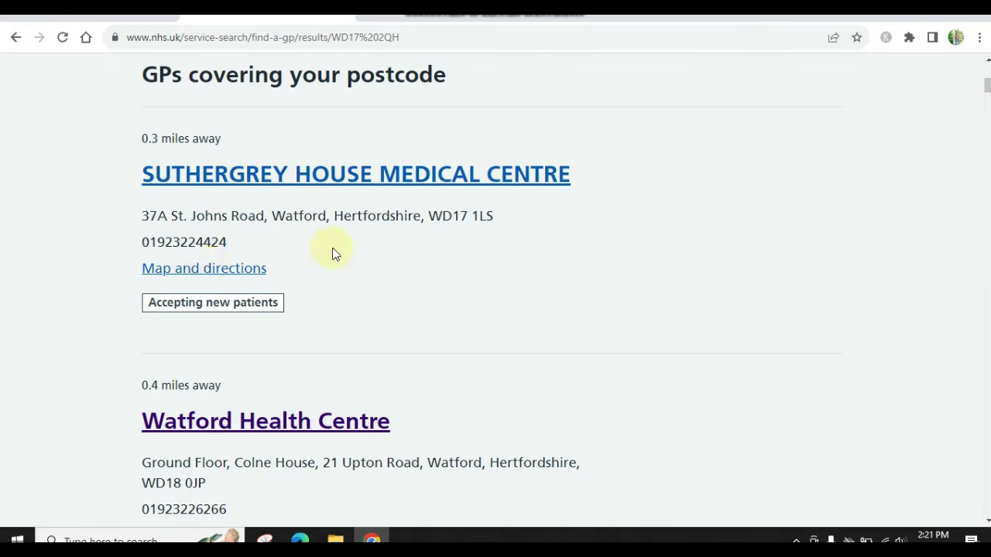
scroll(332, 254, "down", 2)
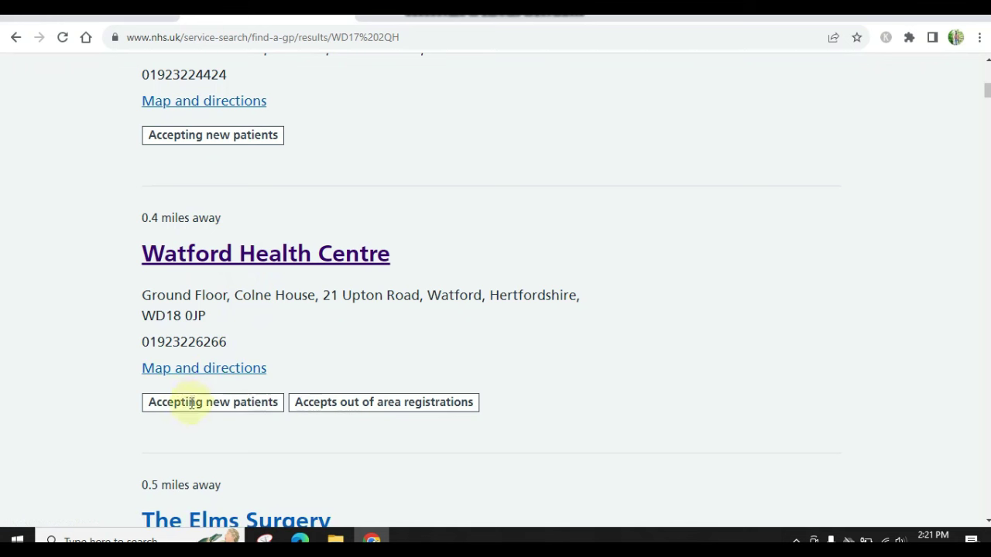
right_click(261, 256)
left_click(292, 267)
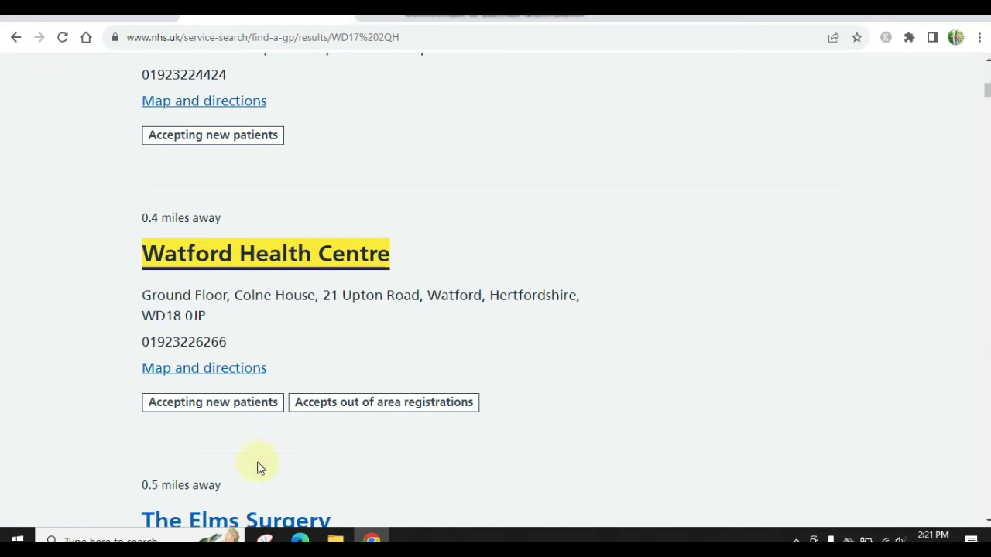
Open The Elms Surgery's 'Register online with this GP' link in a new tab
scroll(365, 296, "down", 4)
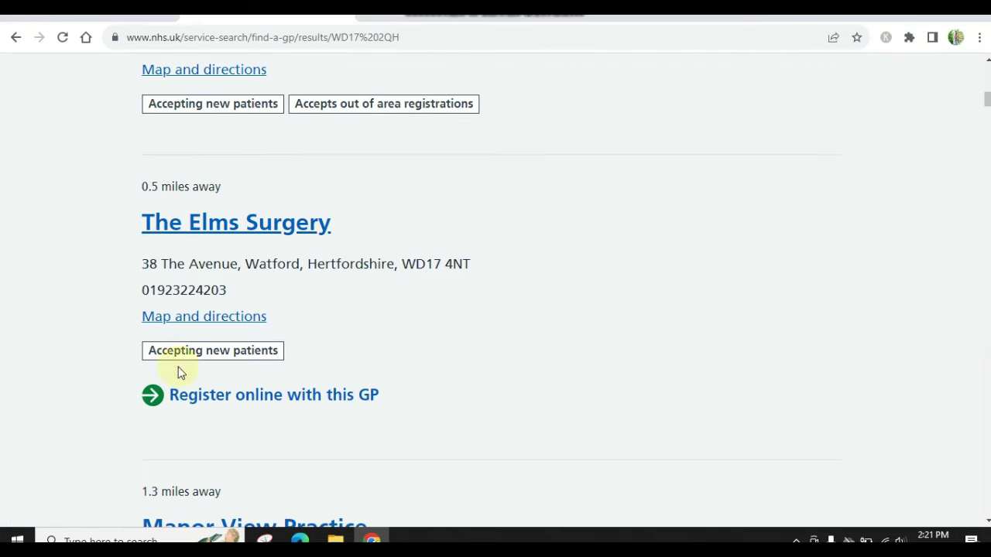
right_click(228, 398)
left_click(243, 408)
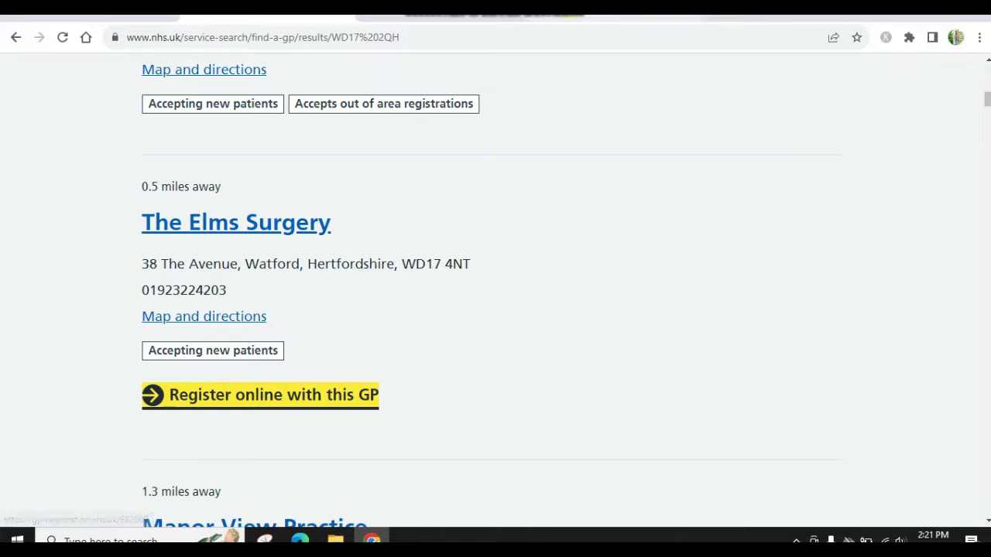
In the registration tab, accept cookies and start registering with The Elms Surgery as Myself
left_click(596, 19)
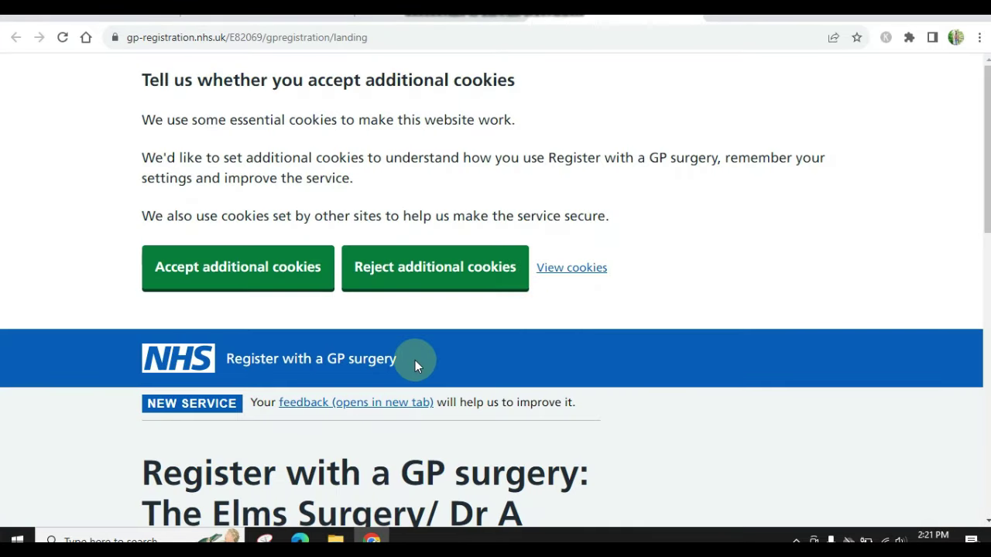
left_click(246, 279)
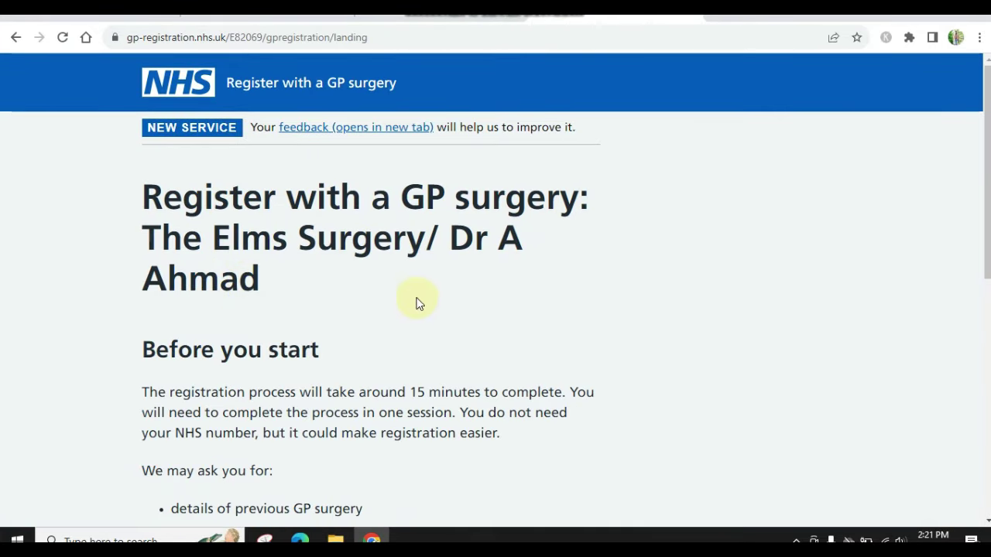
scroll(473, 322, "down", 2)
scroll(473, 323, "down", 2)
scroll(473, 323, "up", 1)
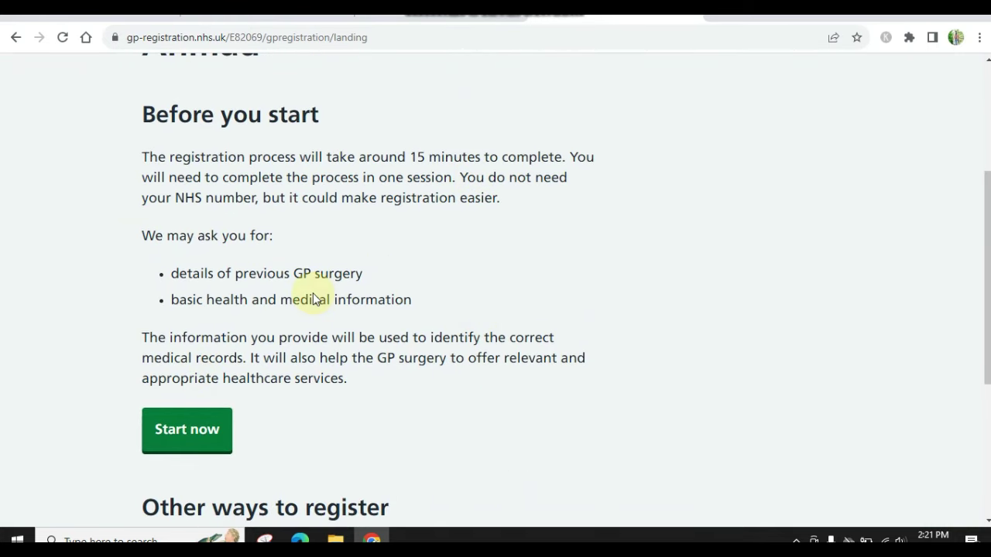
left_click(206, 432)
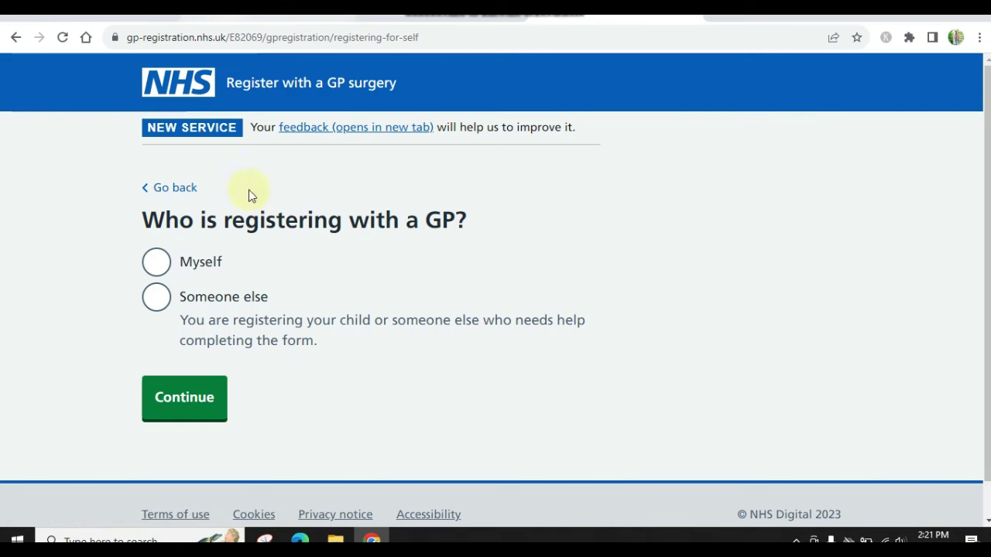
left_click(156, 262)
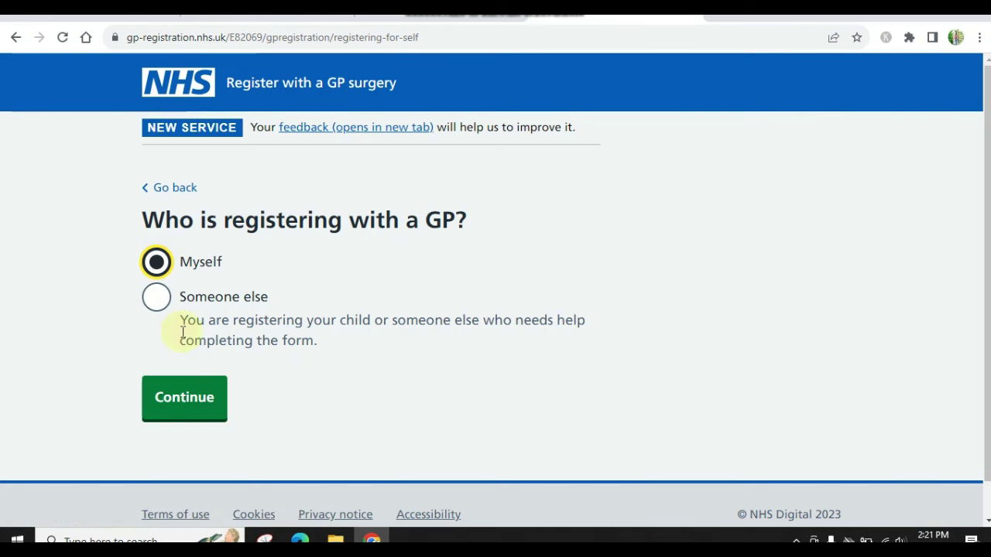
left_click(190, 416)
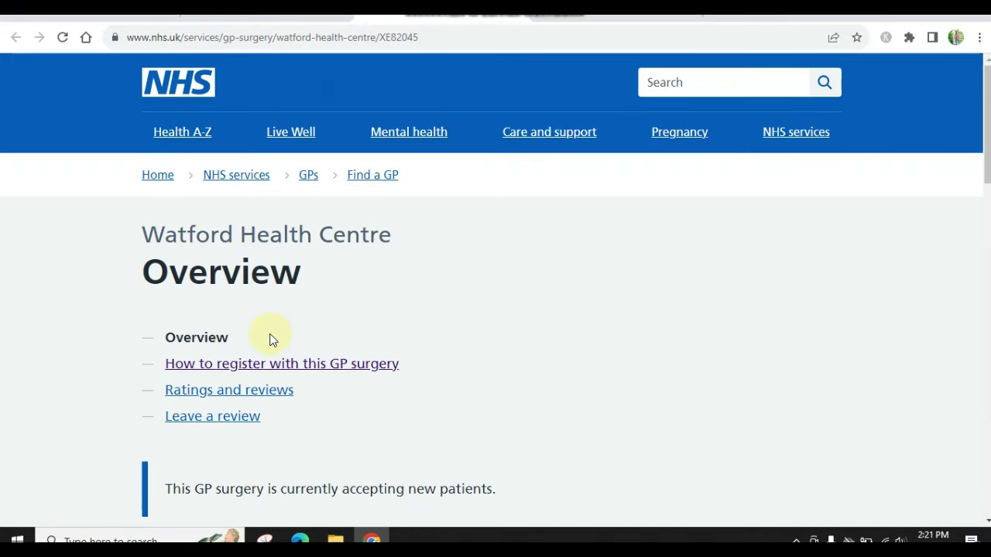
scroll(208, 288, "down", 5)
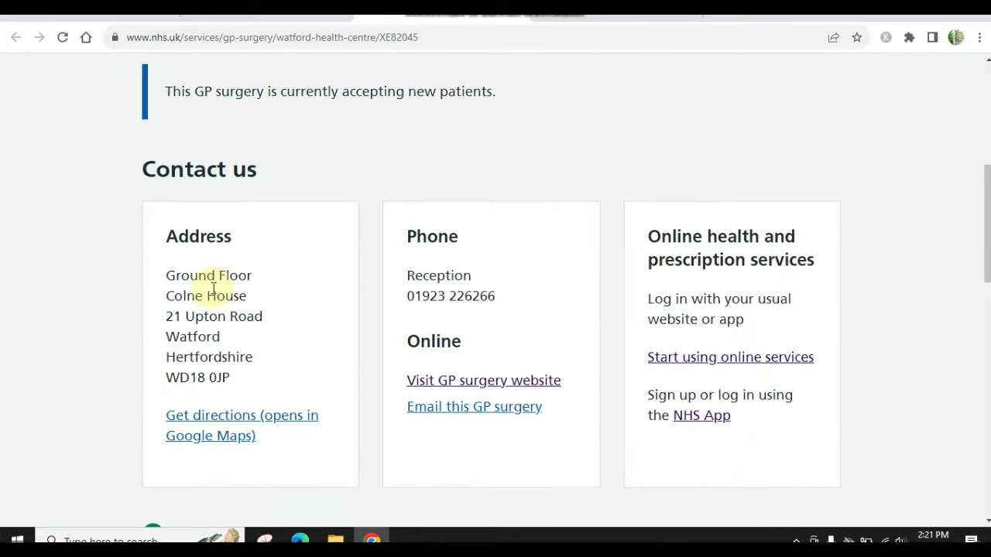
scroll(365, 305, "up", 1)
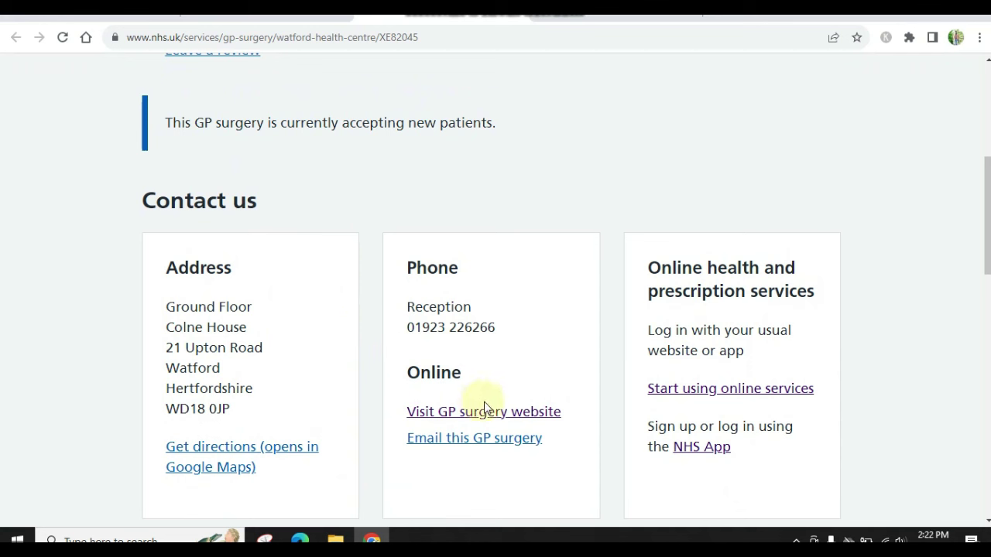
scroll(277, 332, "up", 5)
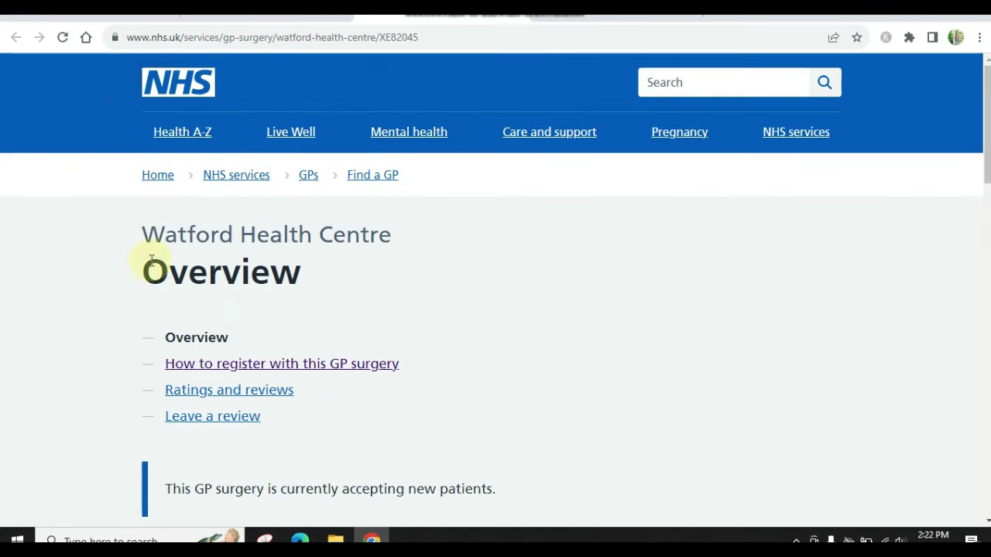
scroll(188, 287, "down", 3)
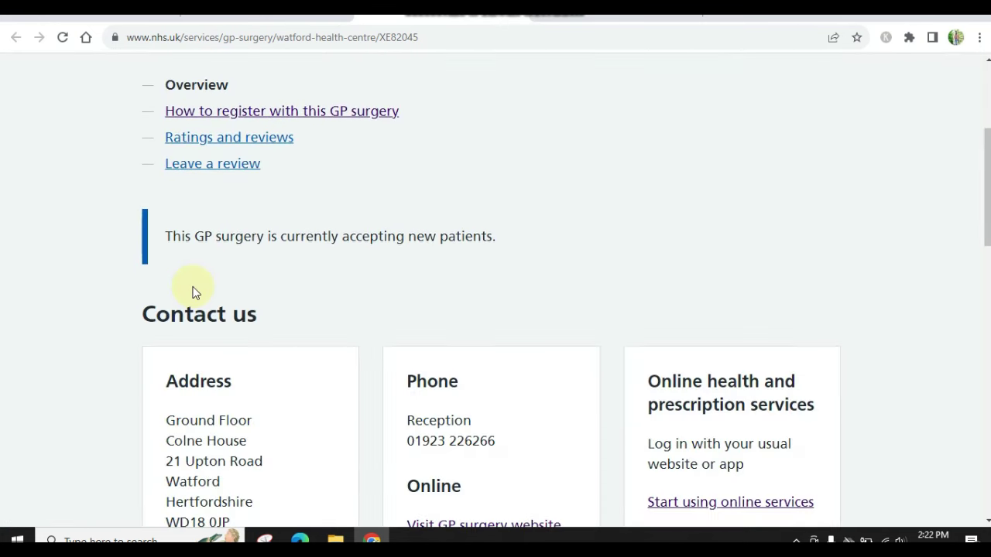
scroll(294, 343, "down", 1)
scroll(298, 340, "down", 2)
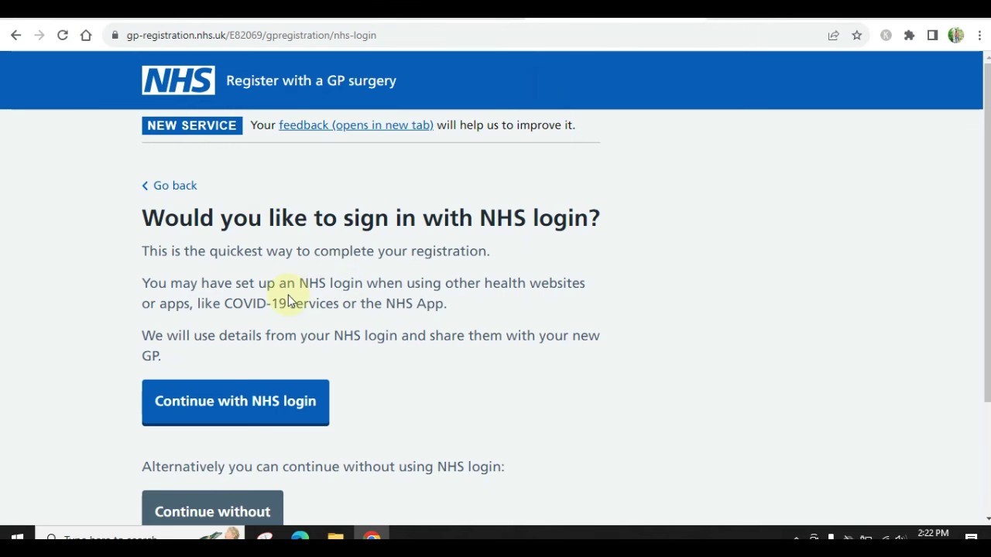
Continue without NHS login and enter title Mr with the patient's first and last name
scroll(190, 230, "down", 1)
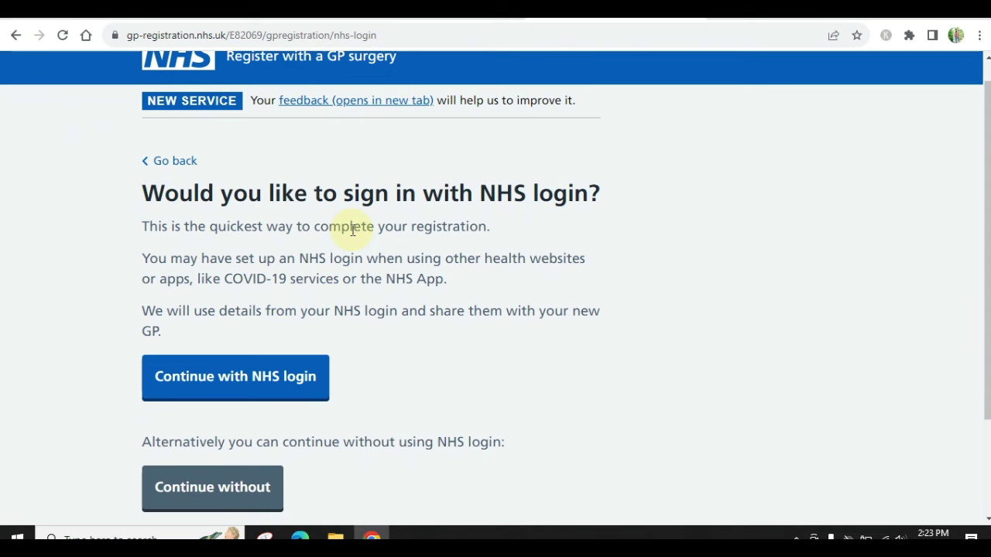
scroll(351, 230, "down", 3)
scroll(351, 230, "up", 2)
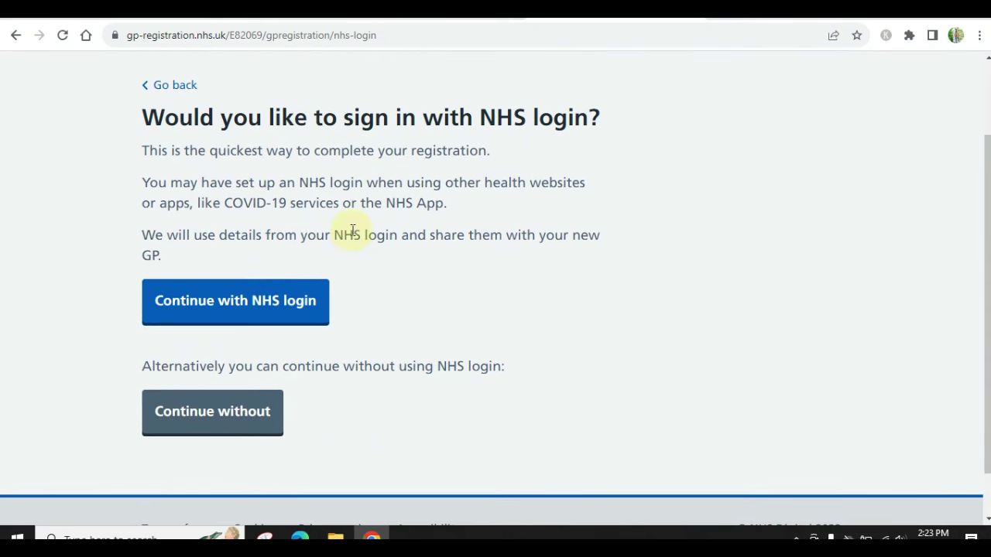
left_click(205, 435)
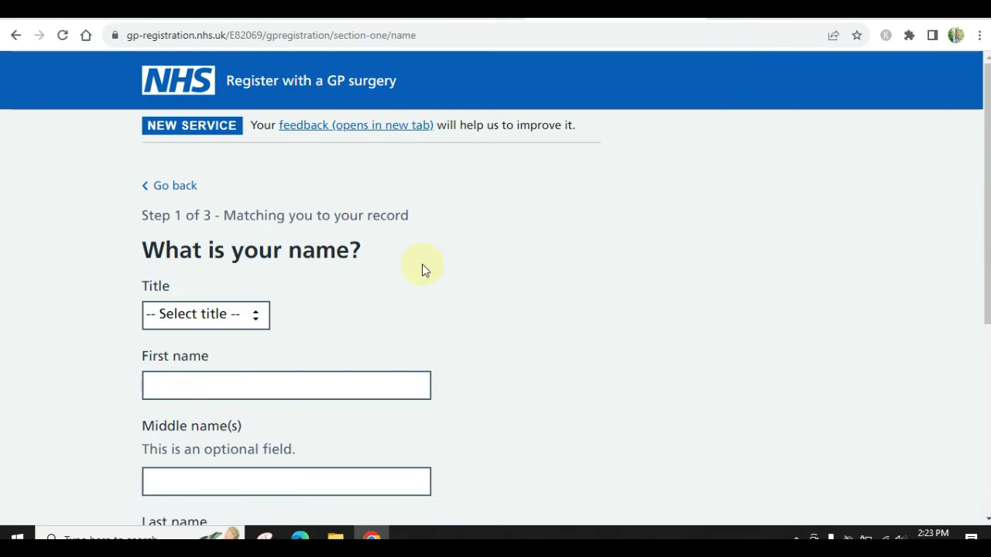
scroll(422, 267, "down", 2)
left_click(224, 192)
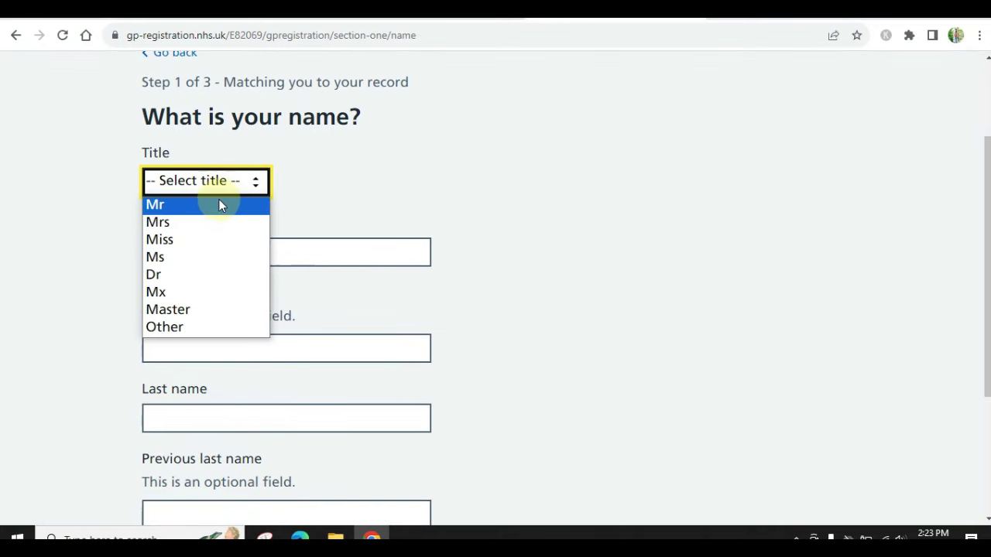
left_click(221, 204)
left_click(218, 246)
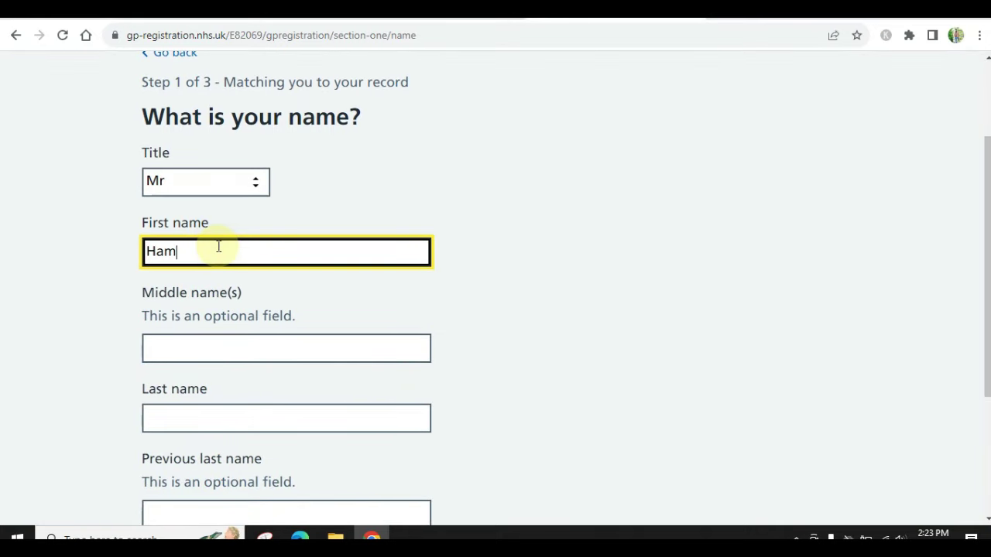
key("Tab")
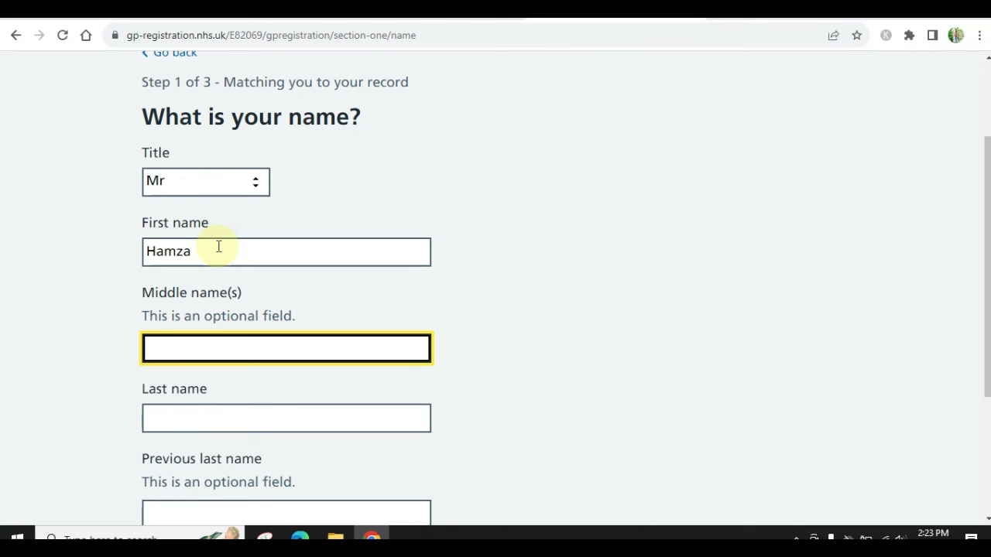
key("Tab")
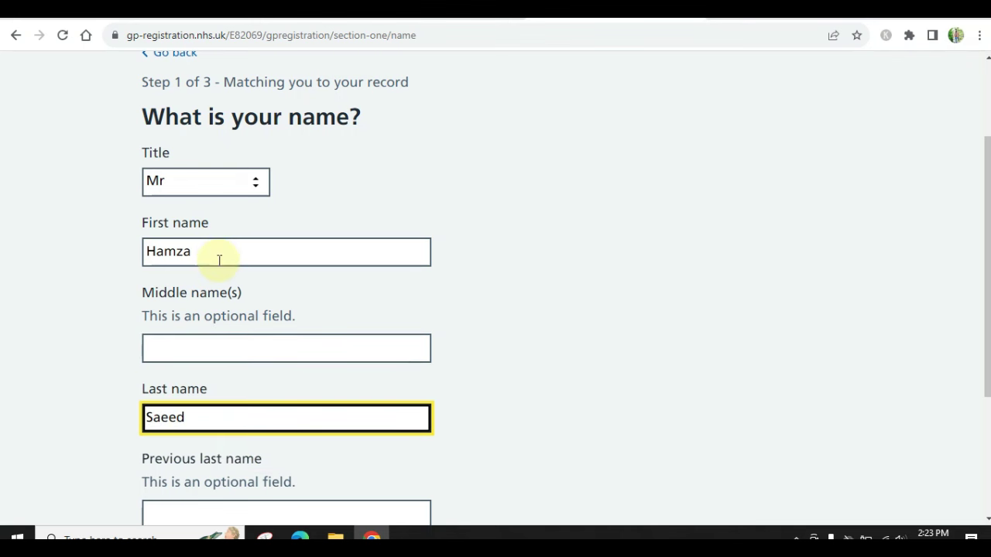
scroll(219, 261, "down", 3)
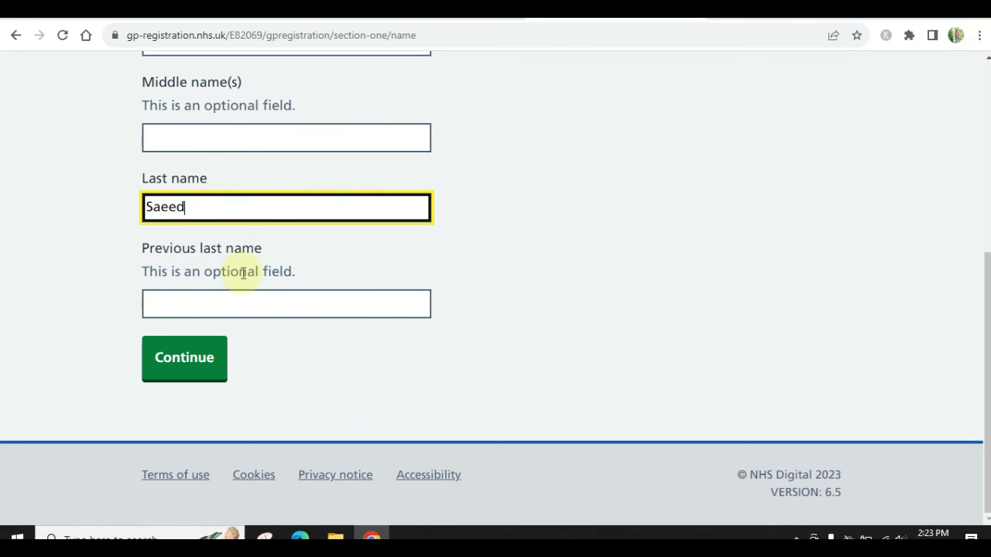
scroll(181, 458, "up", 1)
left_click(186, 414)
Fill in the date of birth using autofill
left_click(165, 341)
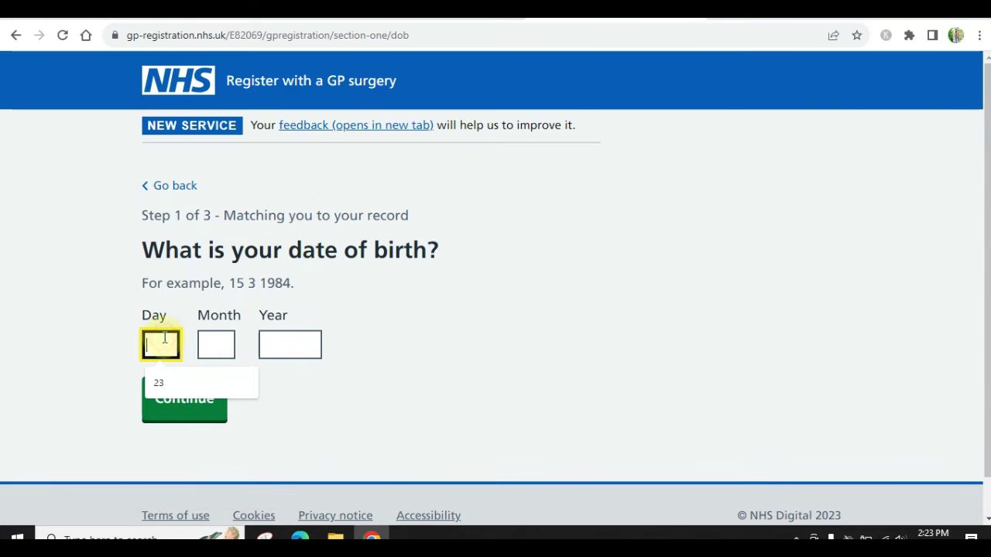
left_click(200, 383)
left_click(170, 383)
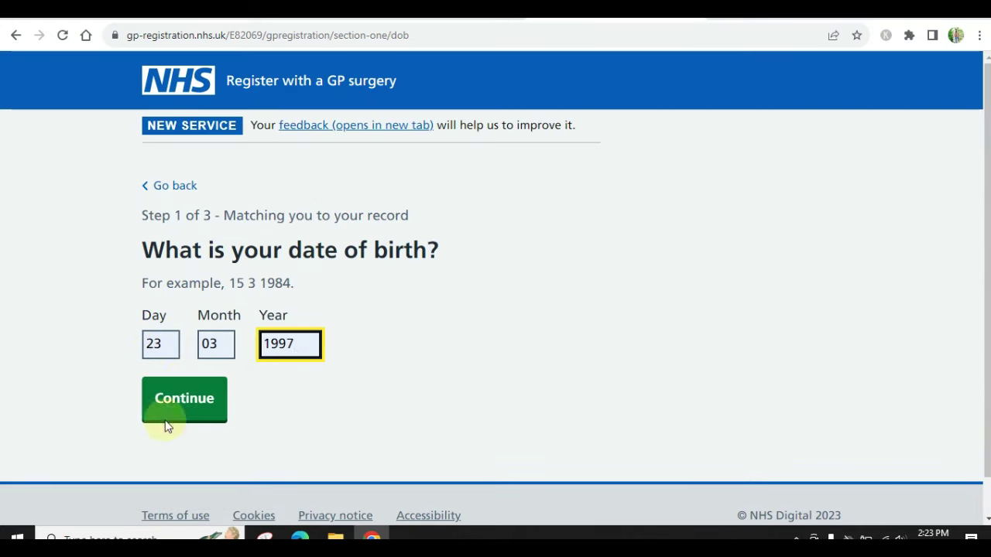
left_click(177, 410)
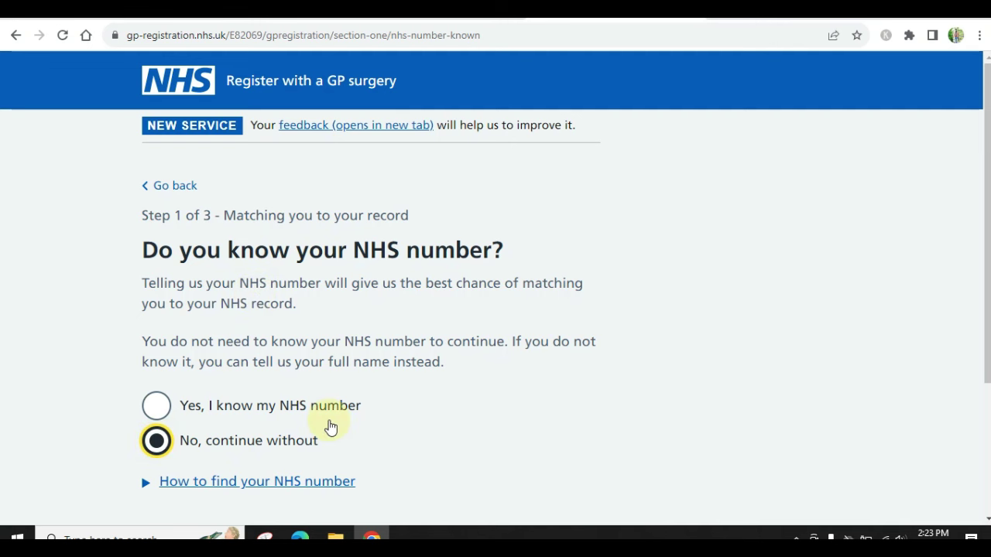
Answer No to knowing the NHS number and Yes to first-time UK GP registration
scroll(329, 426, "down", 3)
left_click(190, 363)
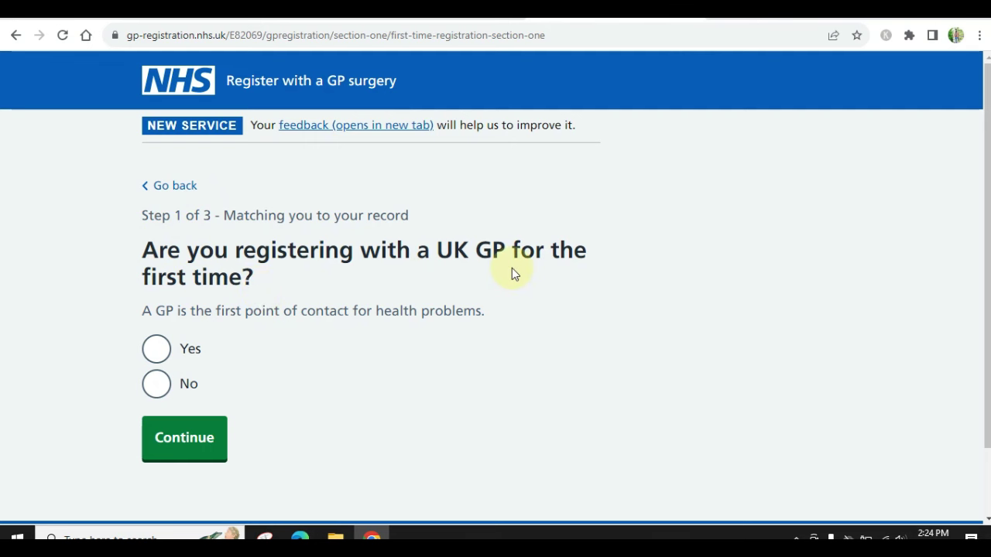
left_click(156, 352)
left_click(182, 442)
Review the step 1 'Your details' answers and confirm them
scroll(484, 317, "down", 3)
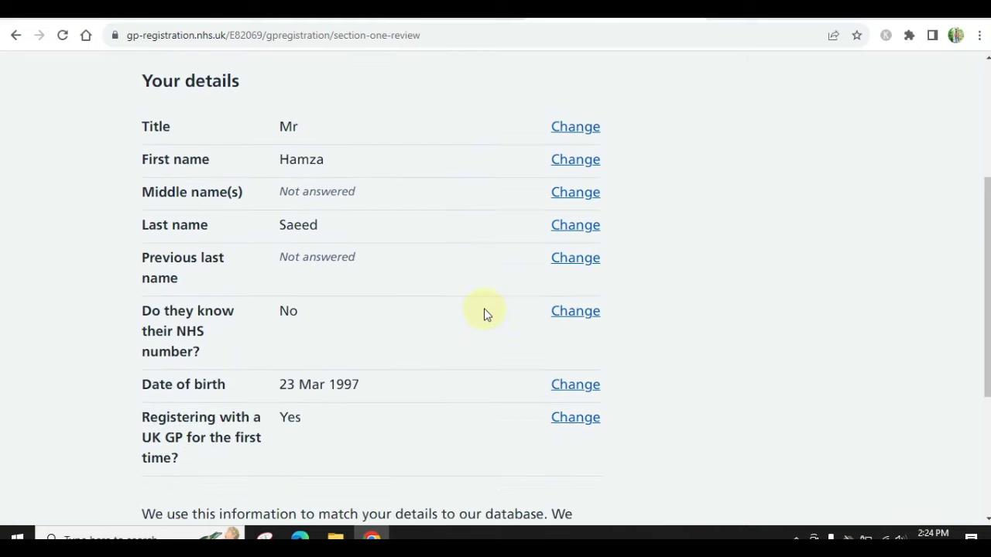
scroll(484, 312, "up", 3)
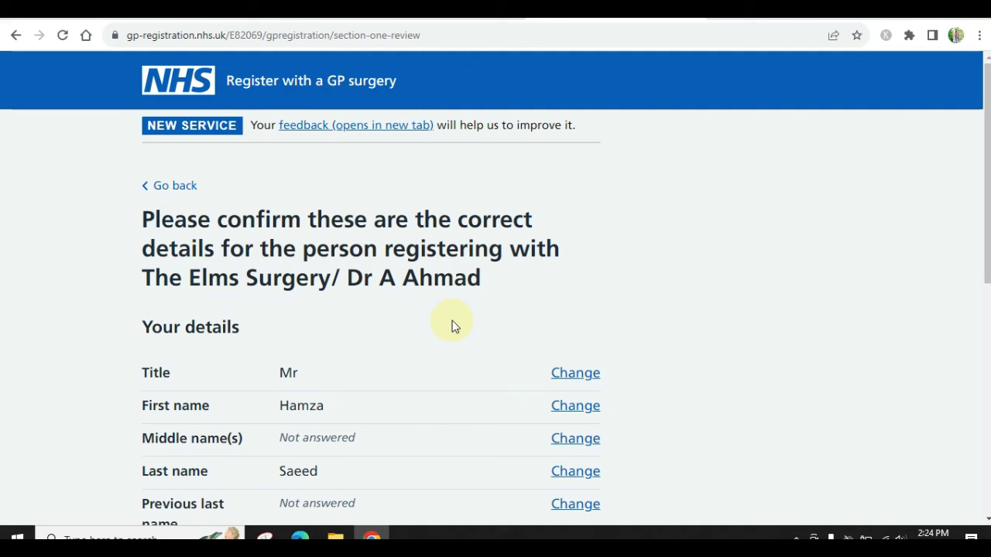
scroll(454, 326, "down", 5)
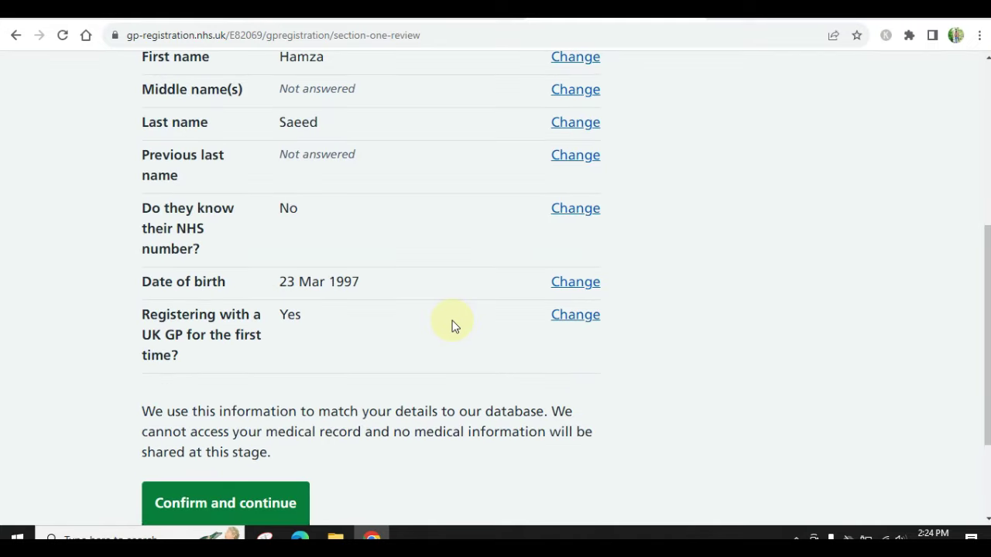
scroll(455, 326, "up", 1)
scroll(455, 326, "down", 1)
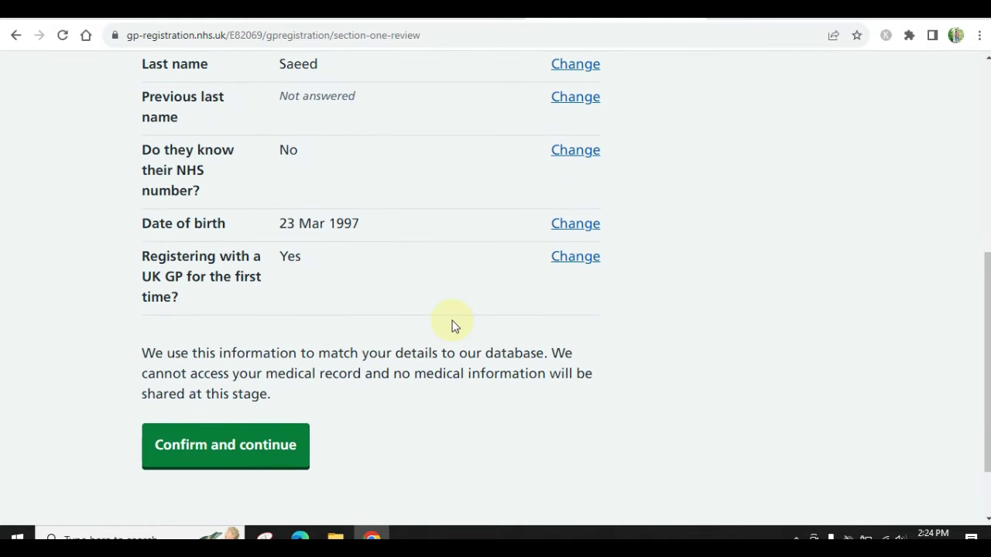
scroll(454, 325, "up", 2)
scroll(453, 325, "down", 2)
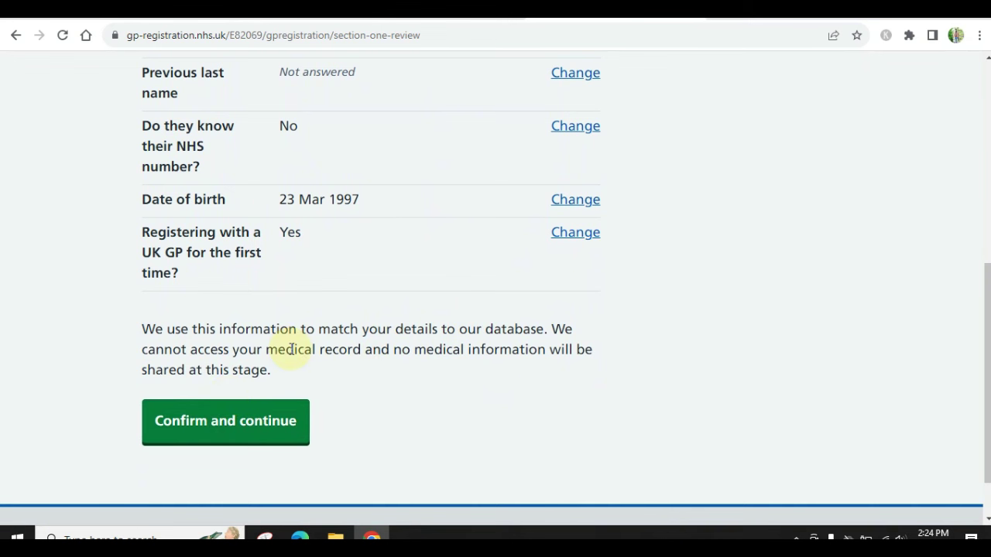
left_click(261, 431)
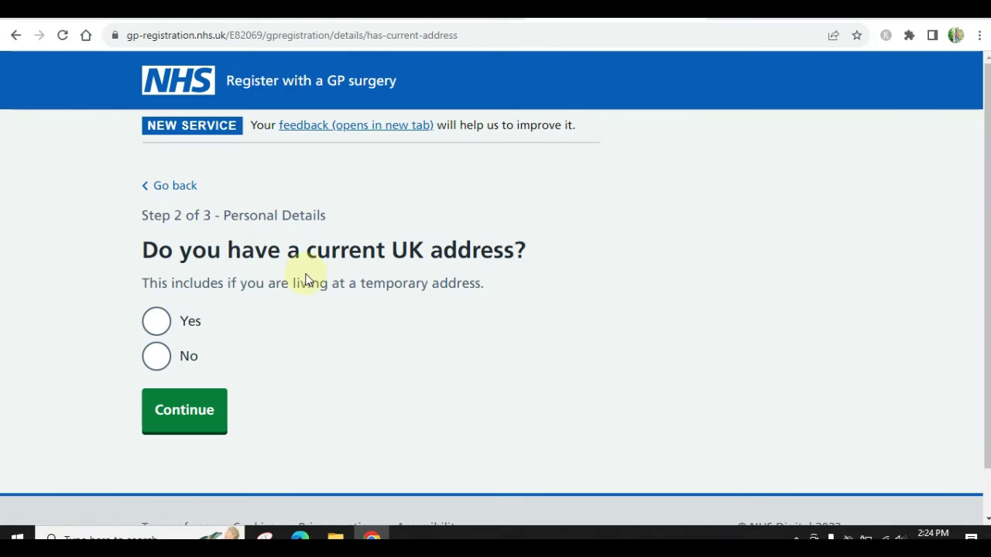
Answer Yes to having a current UK address and look it up by house number and postcode
left_click(166, 321)
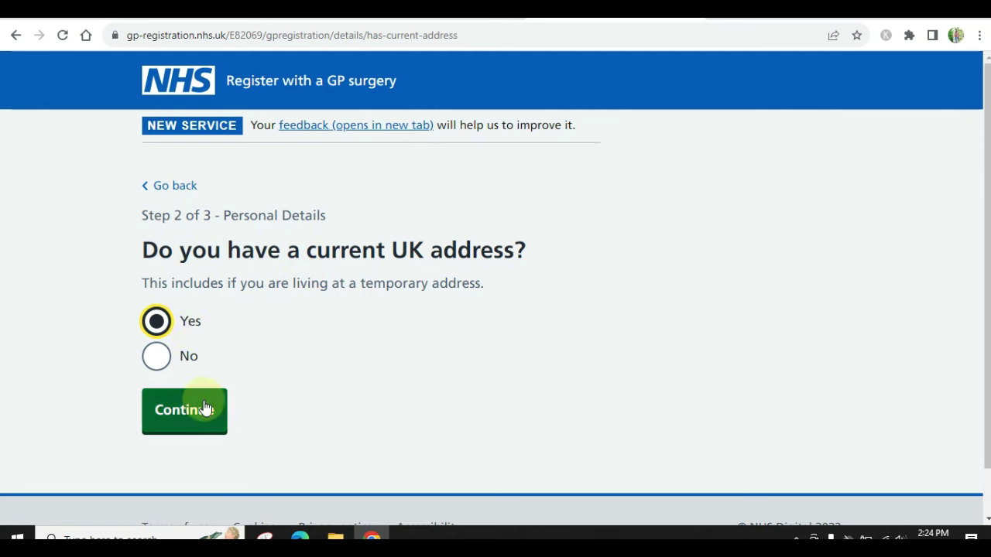
left_click(203, 409)
scroll(292, 317, "down", 3)
left_click(263, 212)
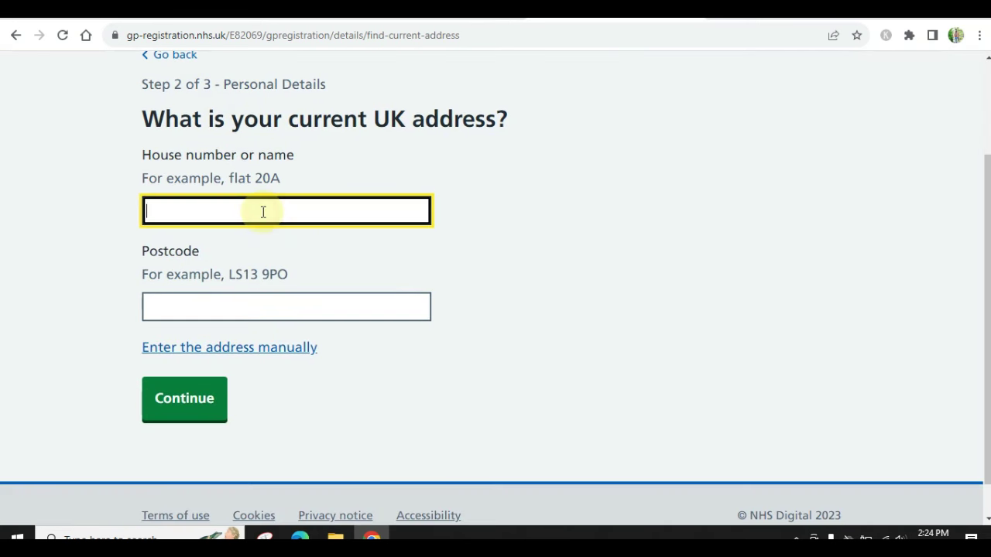
key("Tab")
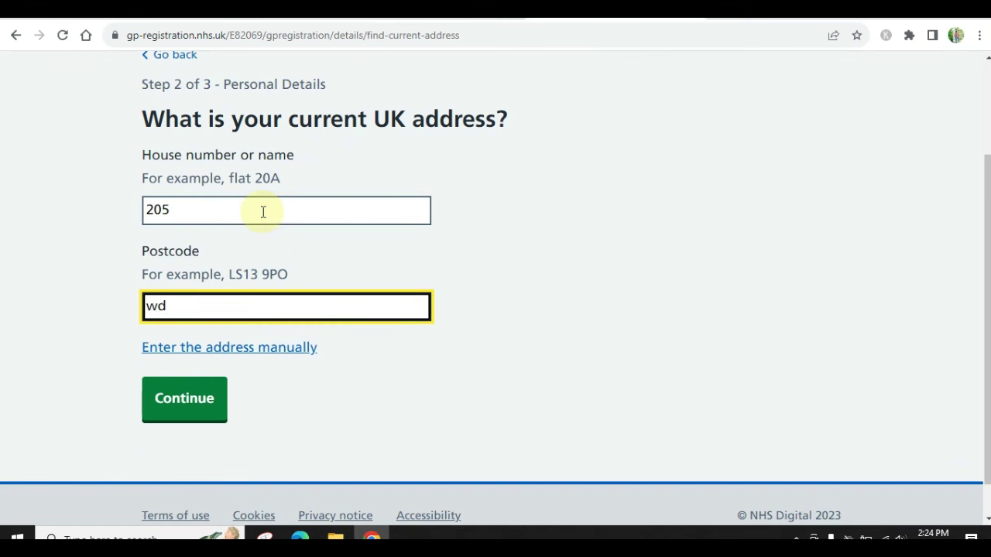
left_click(278, 204)
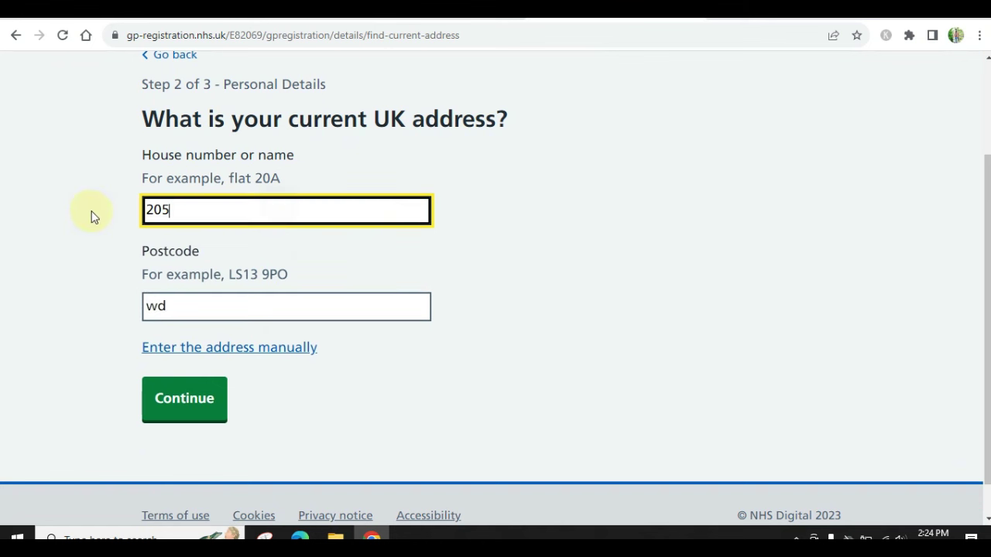
left_click(197, 312)
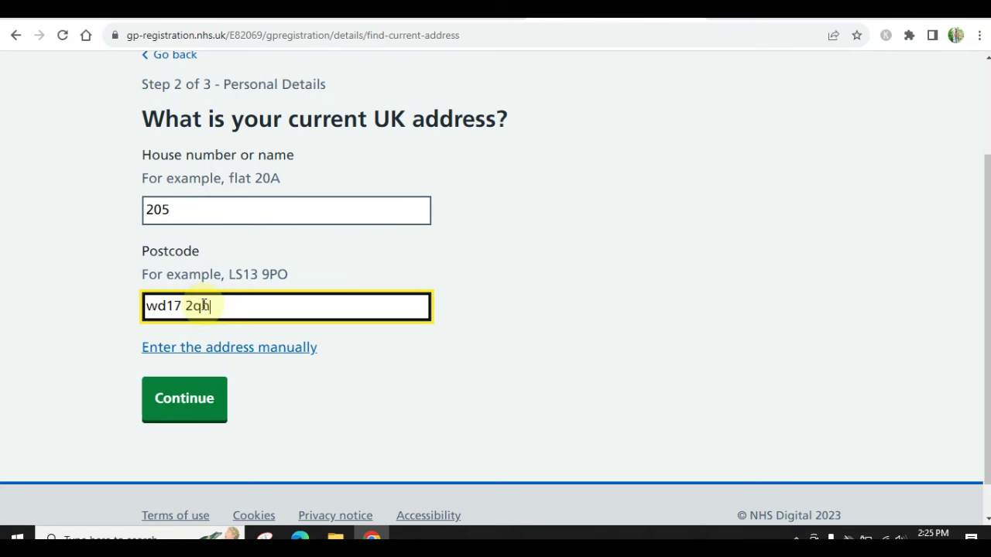
left_click(196, 418)
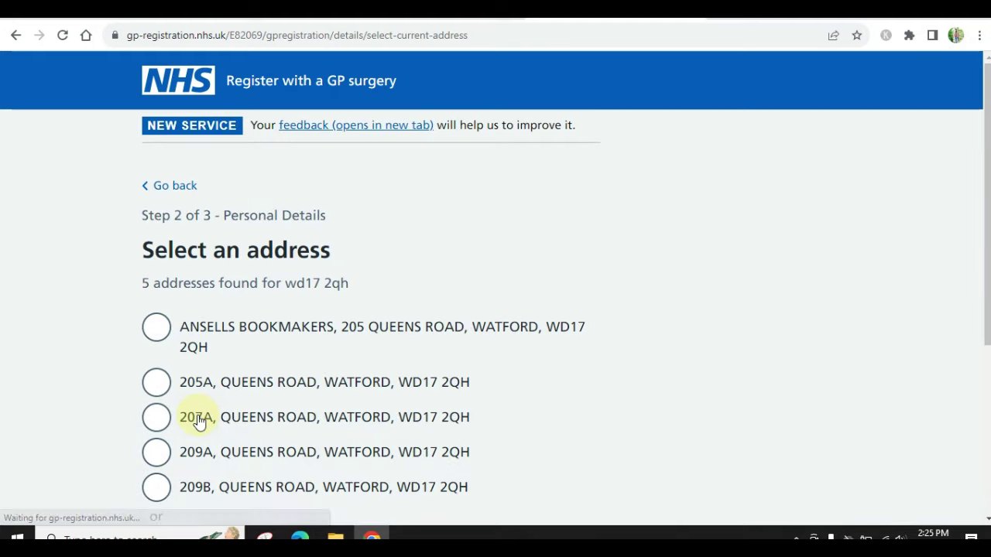
Choose the matching address from the lookup results
scroll(197, 421, "down", 3)
scroll(170, 325, "up", 1)
left_click(156, 241)
left_click(197, 498)
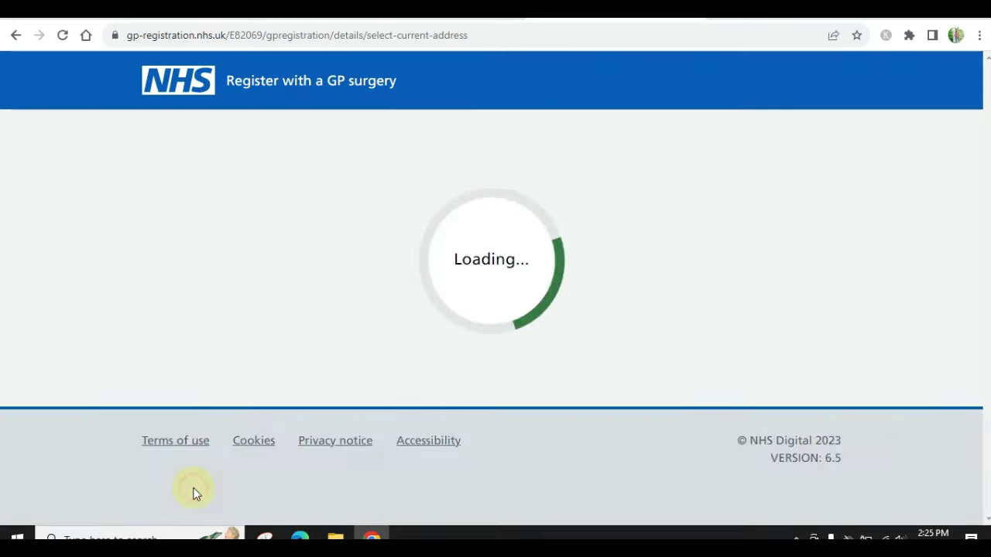
scroll(272, 332, "down", 1)
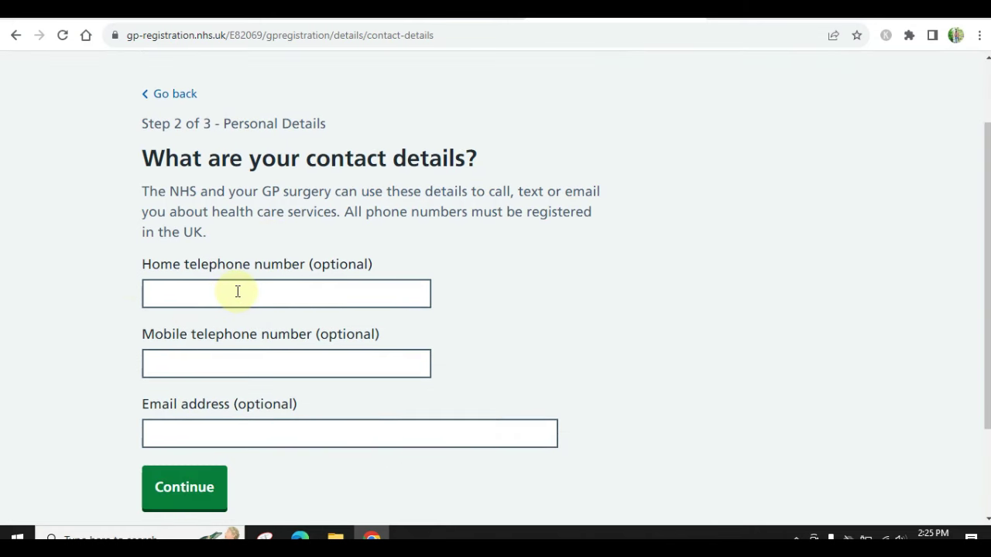
Autofill the contact phone number and e-mail, then record sex as Male
left_click(238, 291)
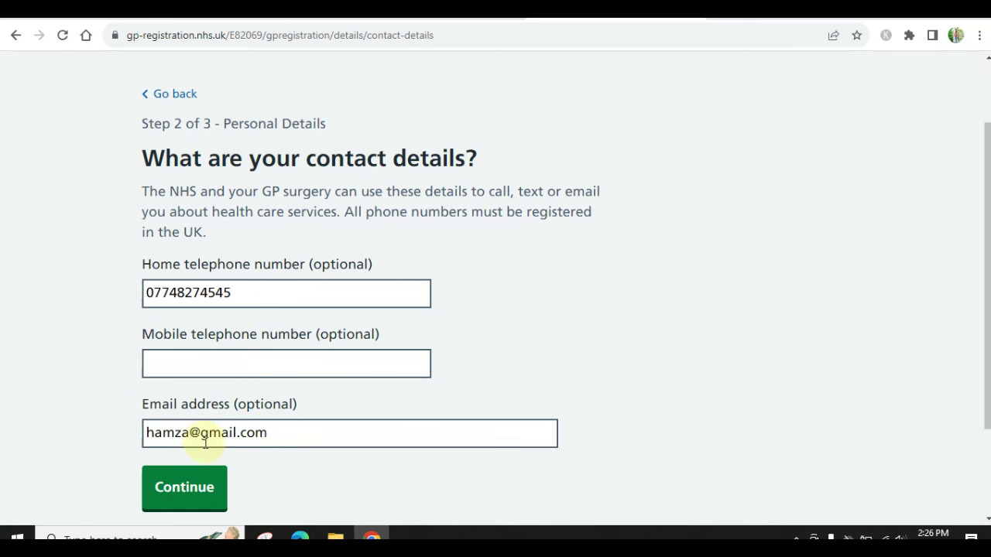
left_click(192, 484)
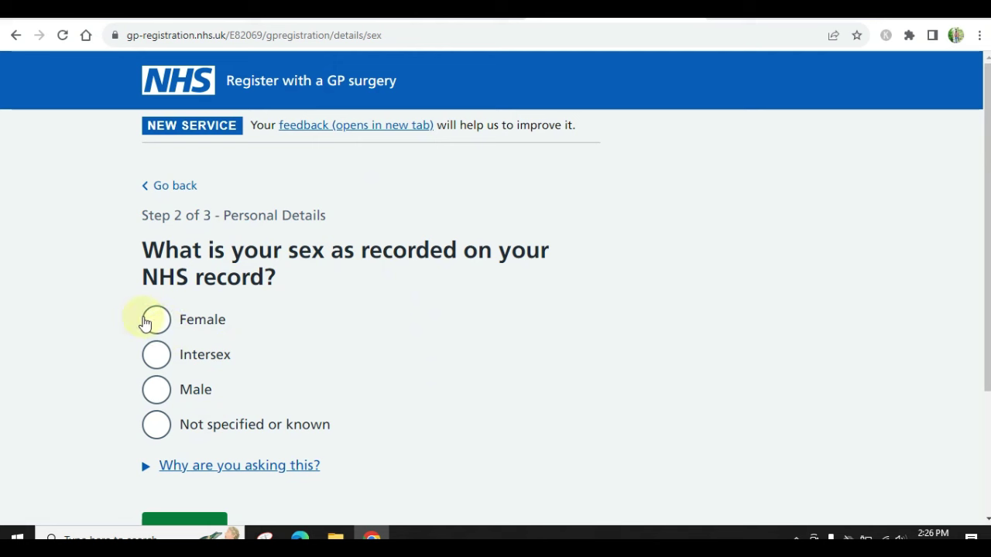
left_click(157, 393)
scroll(157, 398, "down", 2)
left_click(177, 396)
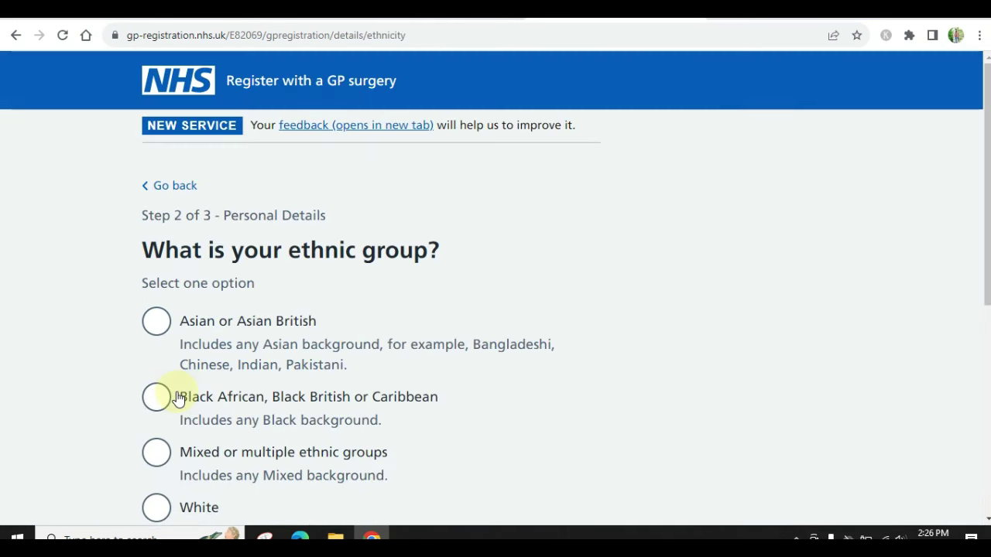
Set ethnic group to Asian or Asian British with Pakistani background
scroll(178, 396, "down", 2)
left_click(157, 188)
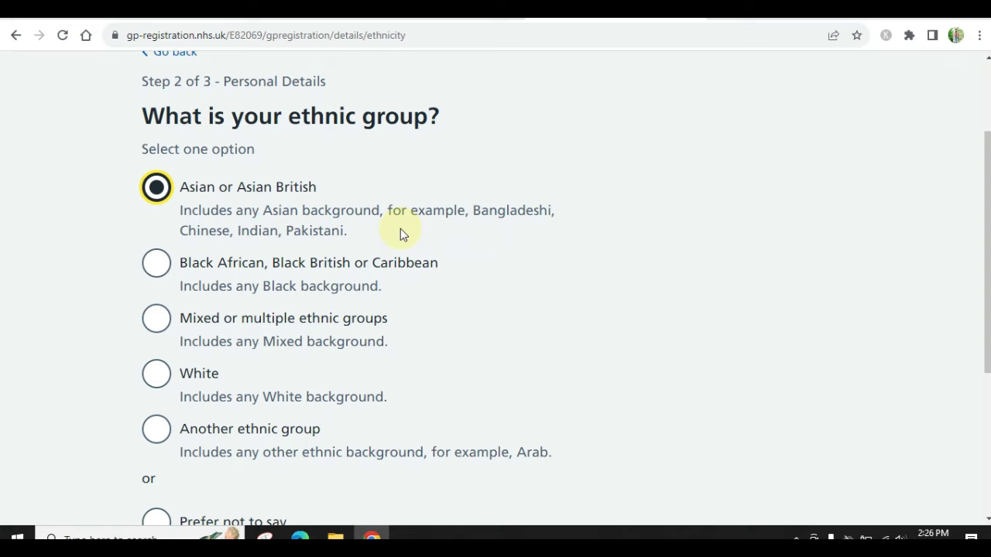
scroll(402, 224, "down", 3)
scroll(402, 223, "up", 2)
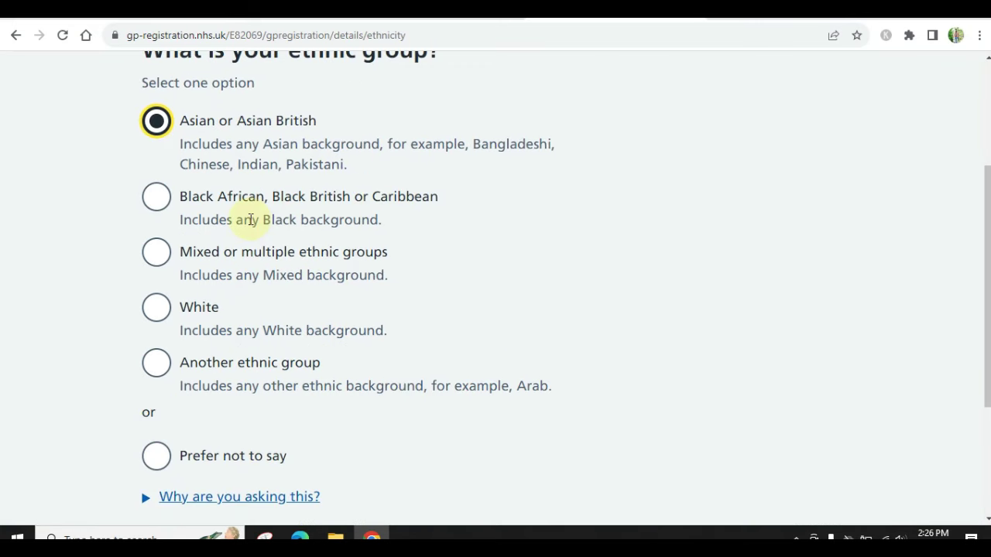
scroll(251, 220, "down", 3)
left_click(188, 360)
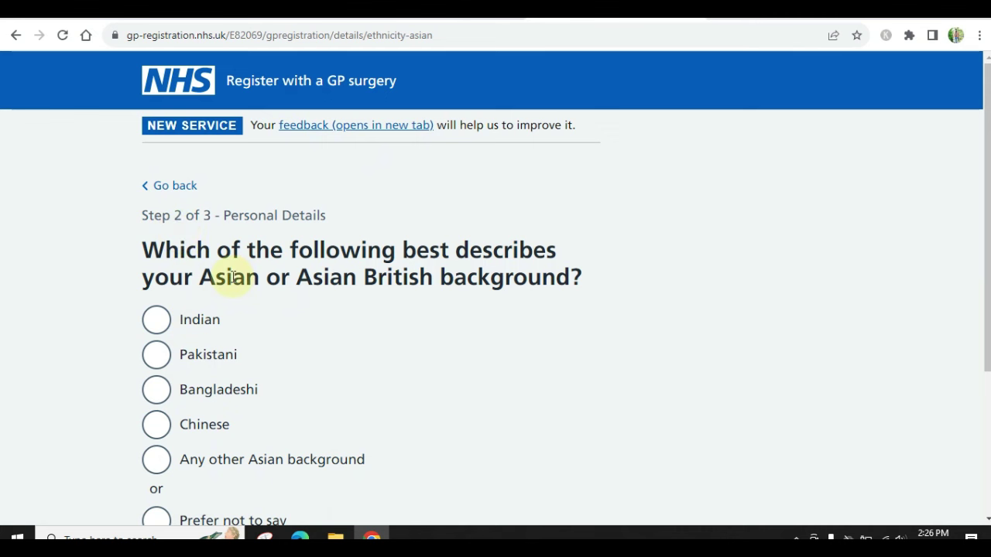
scroll(377, 308, "down", 2)
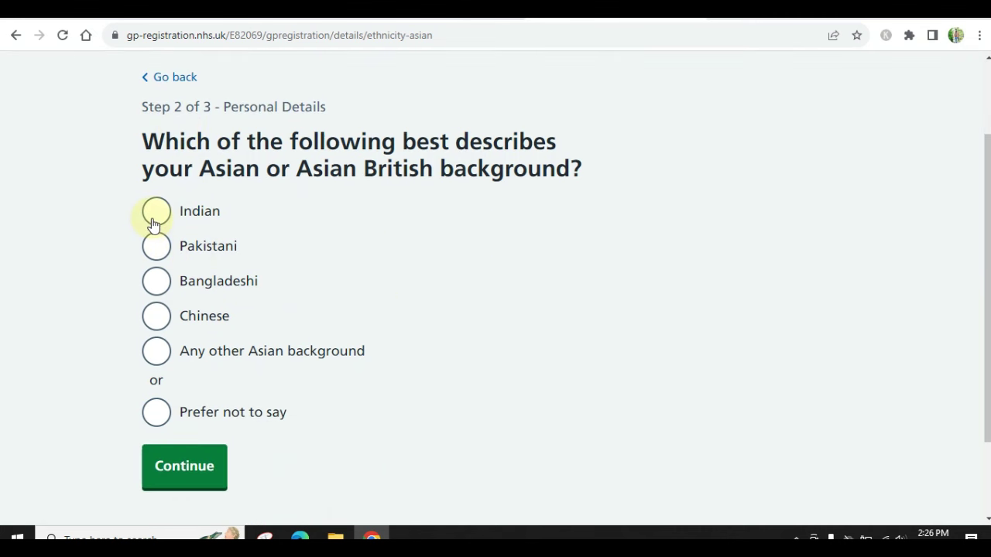
left_click(158, 246)
left_click(202, 486)
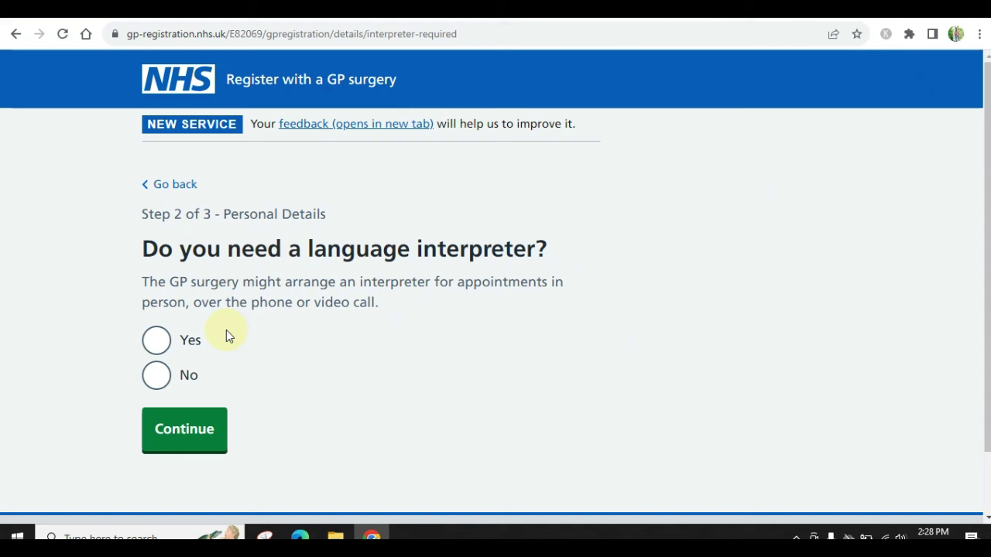
Decline a language interpreter and decline choosing a pharmacy for prescriptions
left_click(162, 390)
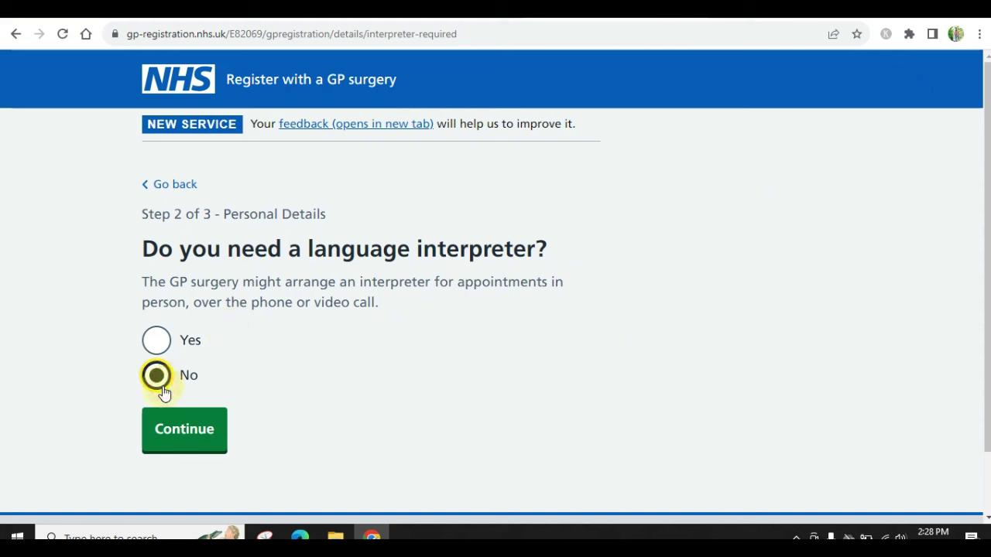
left_click(199, 433)
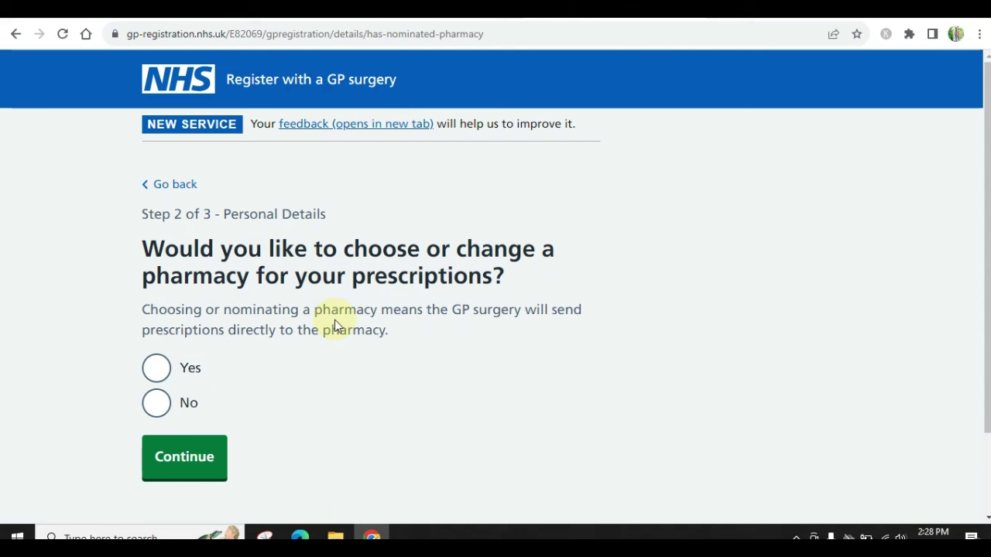
left_click(158, 403)
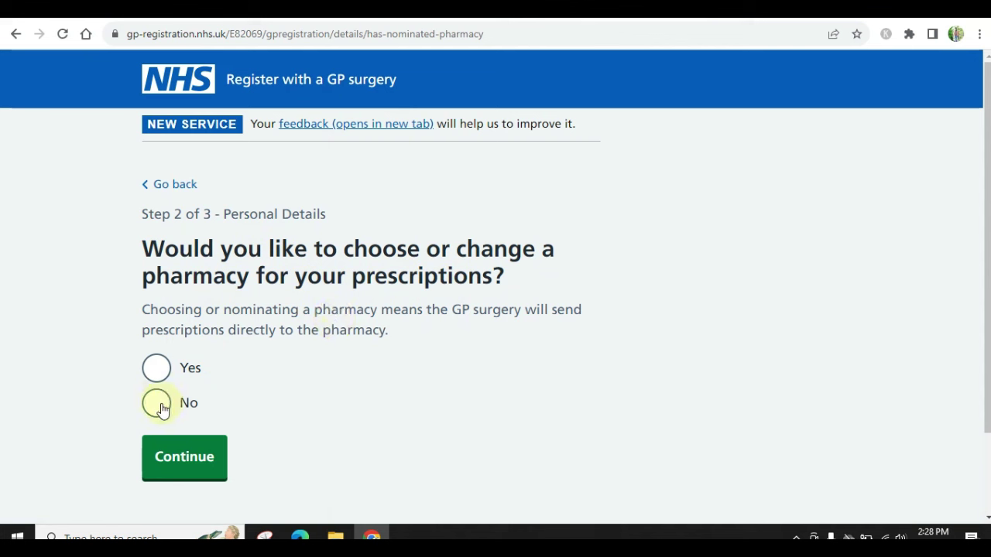
left_click(211, 460)
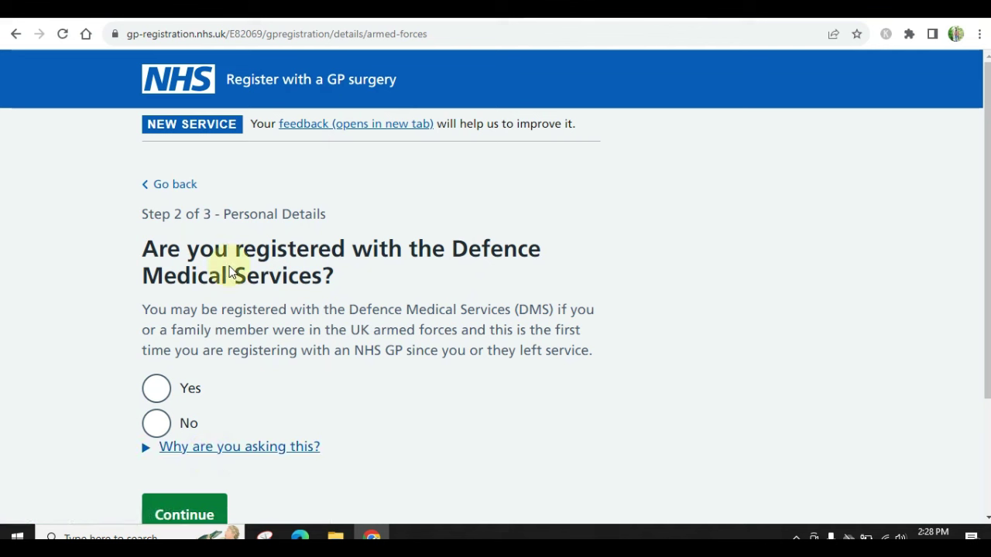
Answer No to Defence Medical Services registration and Yes to having an emergency contact
left_click(158, 424)
left_click(182, 515)
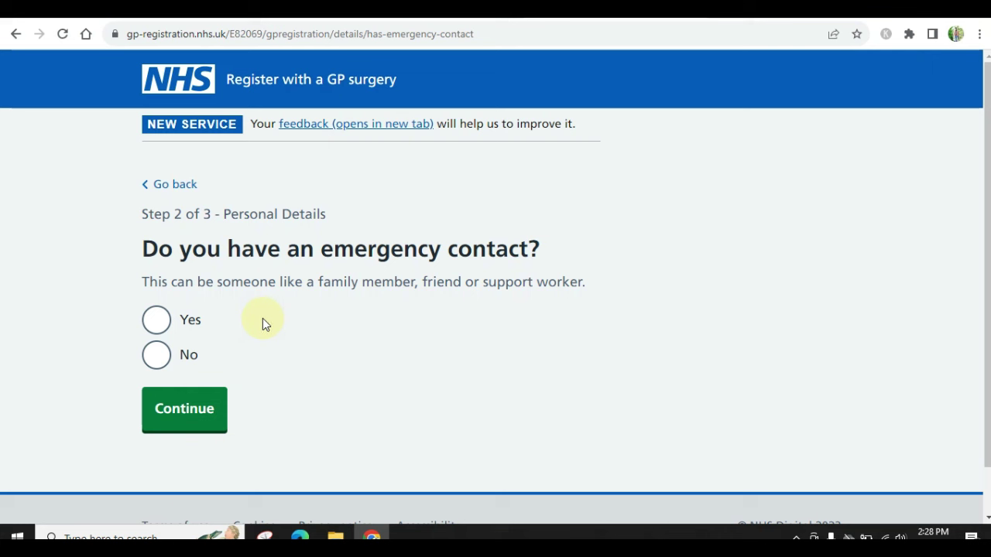
left_click(156, 325)
Enter the emergency contact's full name, relationship Wife, next-of-kin status and pasted phone number
left_click(177, 417)
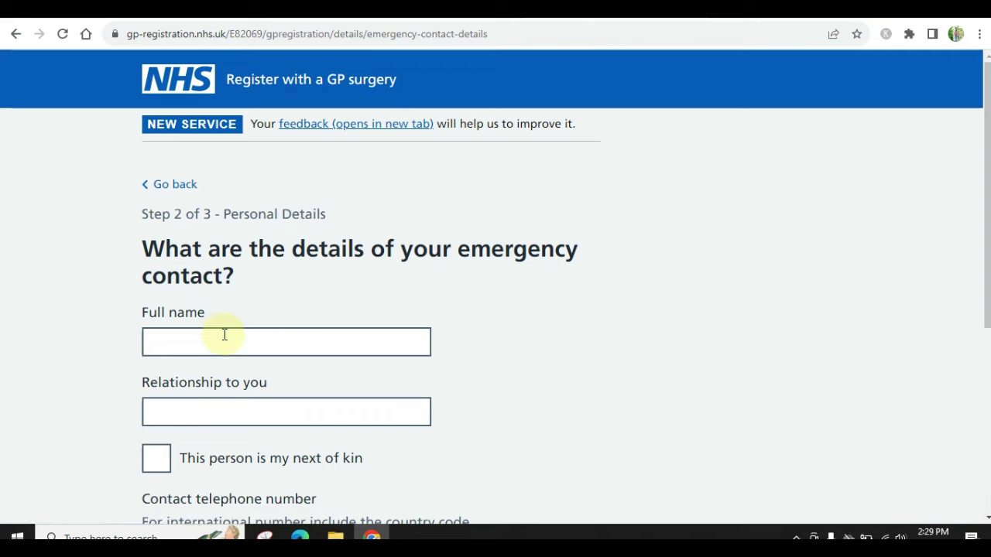
scroll(224, 333, "down", 1)
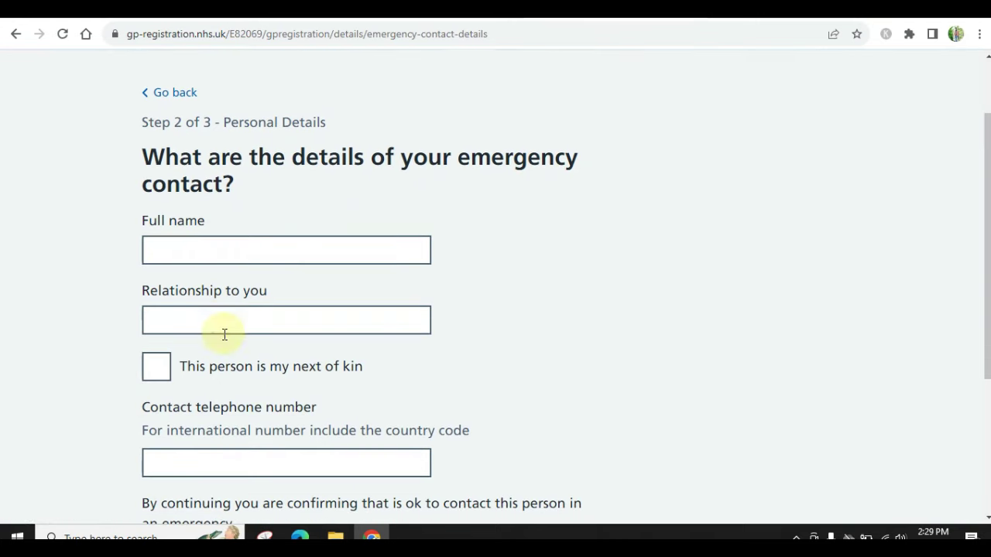
left_click(257, 238)
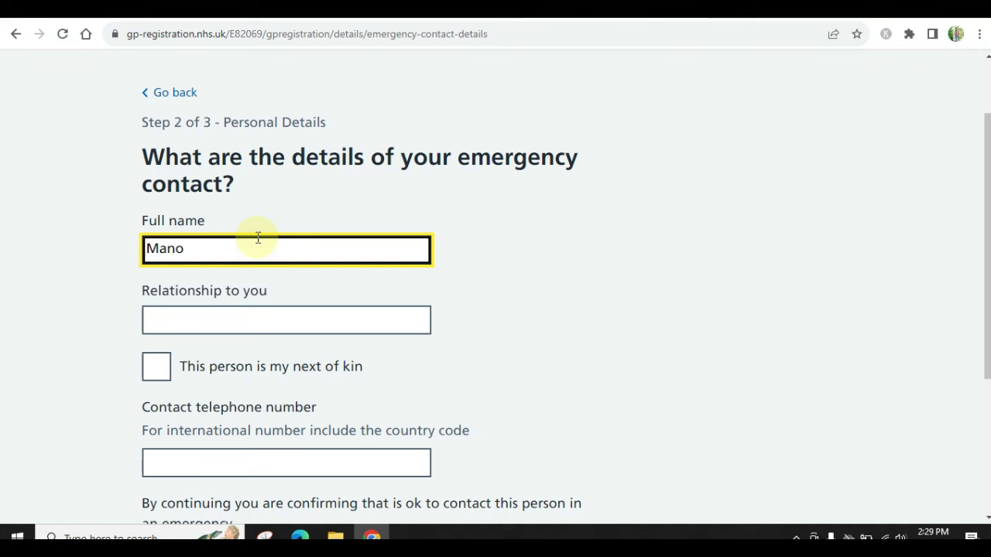
key("Tab")
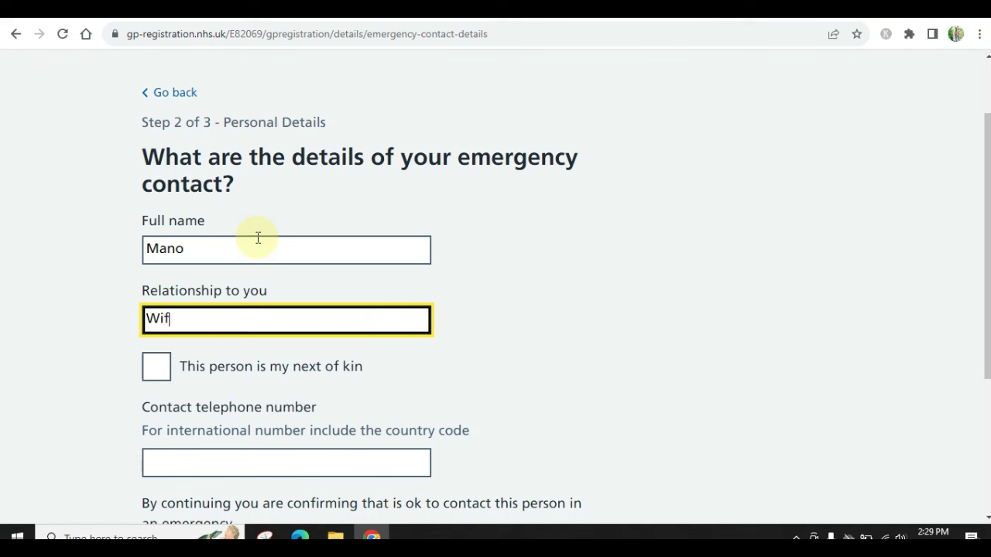
scroll(256, 360, "down", 2)
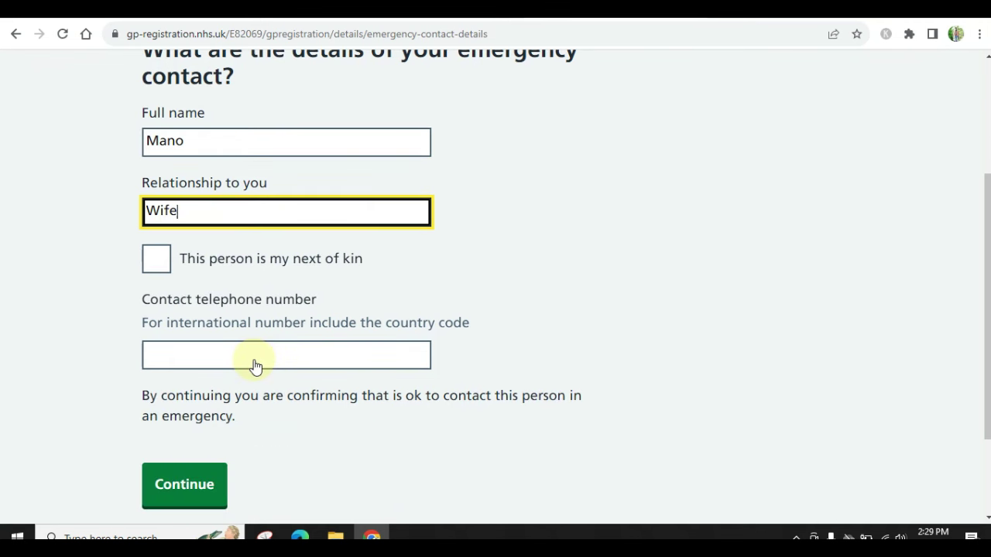
left_click(156, 266)
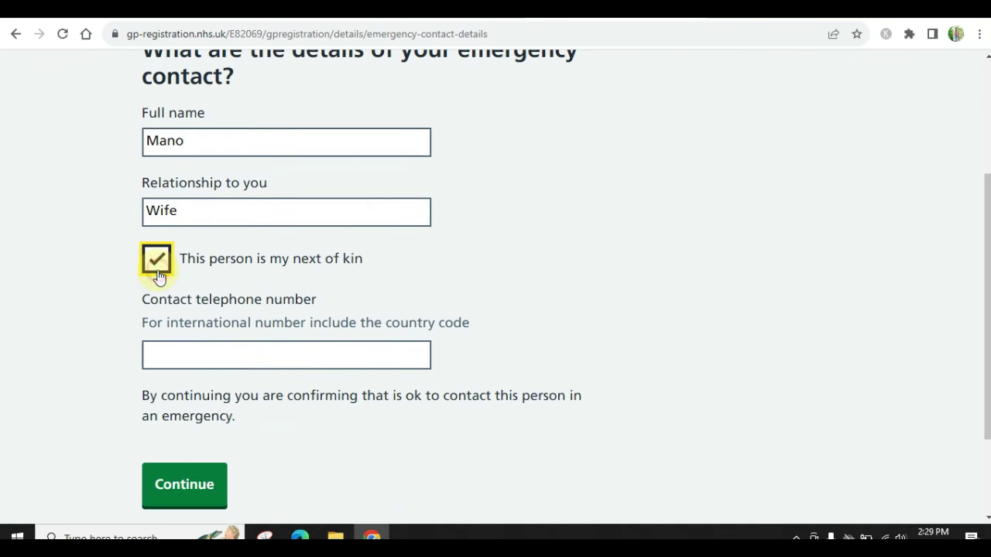
left_click(275, 354)
key("ctrl+v")
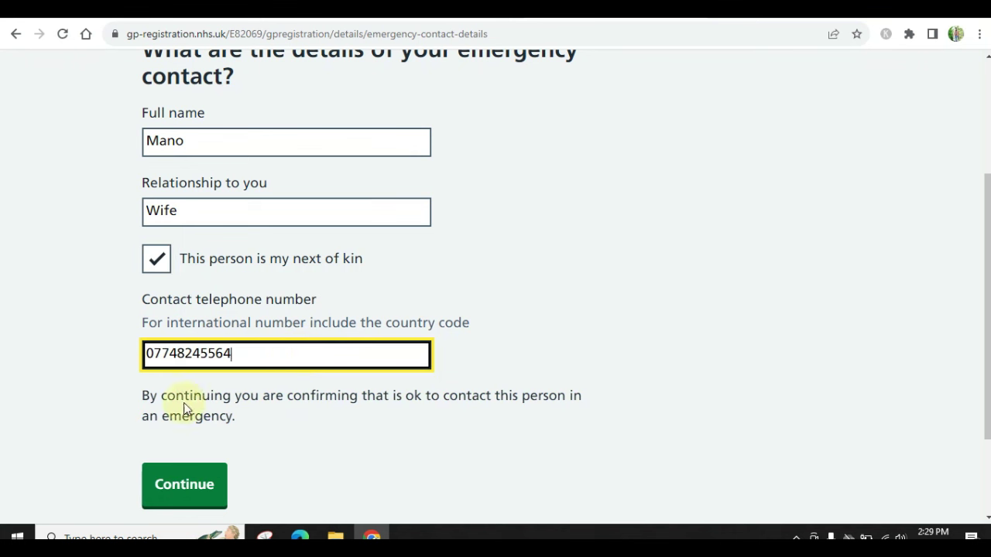
left_click(199, 499)
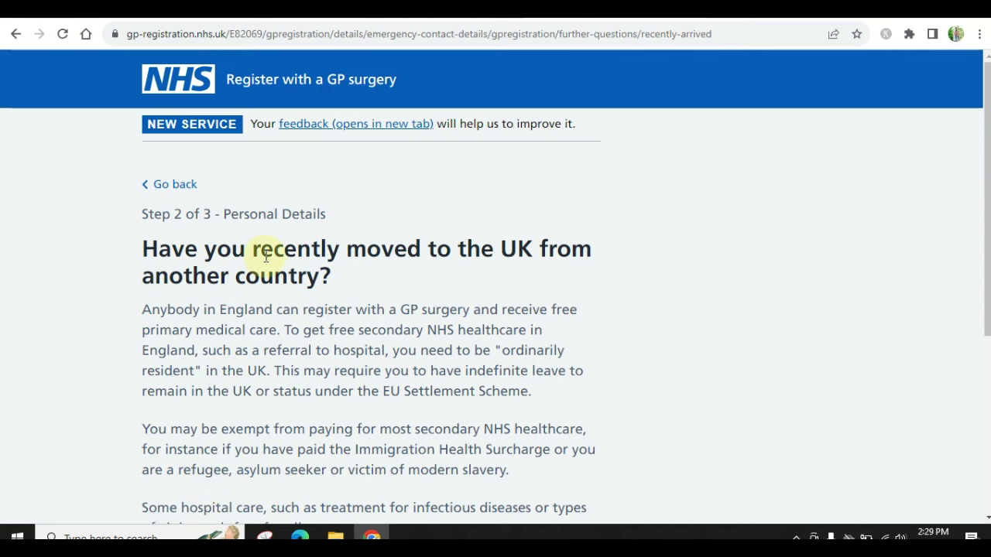
Confirm a recent move to the UK and record the place of birth as Pakistan
scroll(260, 344, "down", 3)
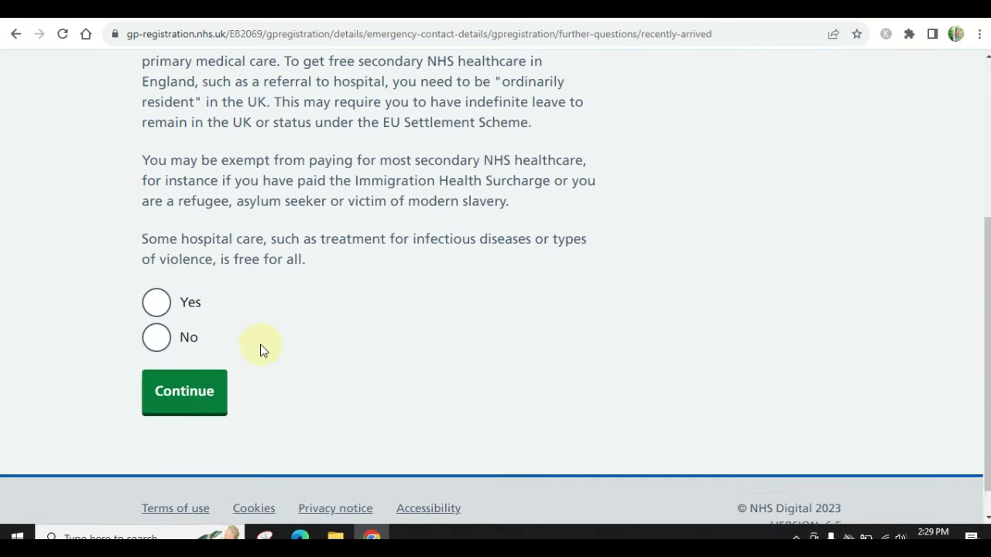
left_click(156, 267)
left_click(190, 377)
left_click(224, 410)
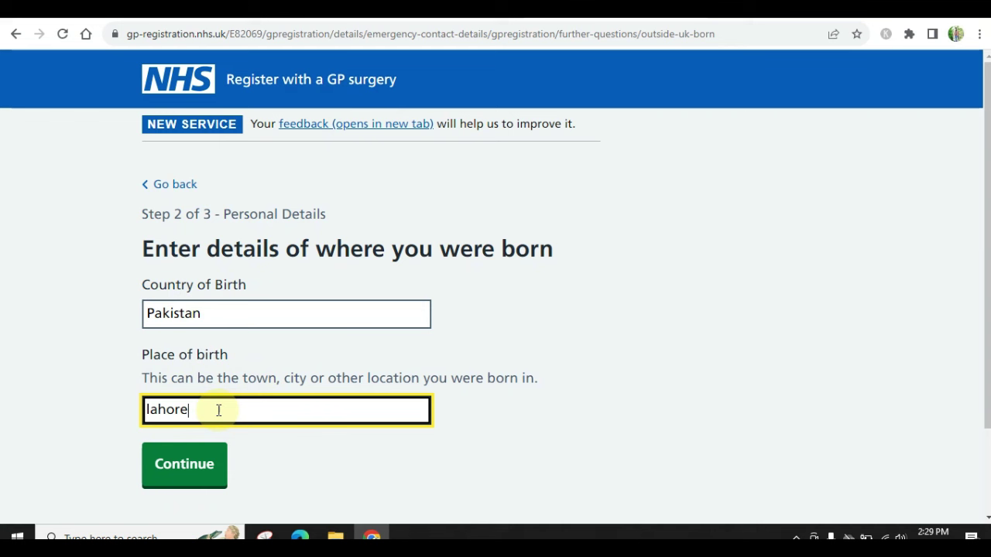
left_click(189, 465)
Enter the UK arrival date as 20 08 2023
left_click(170, 341)
type("18")
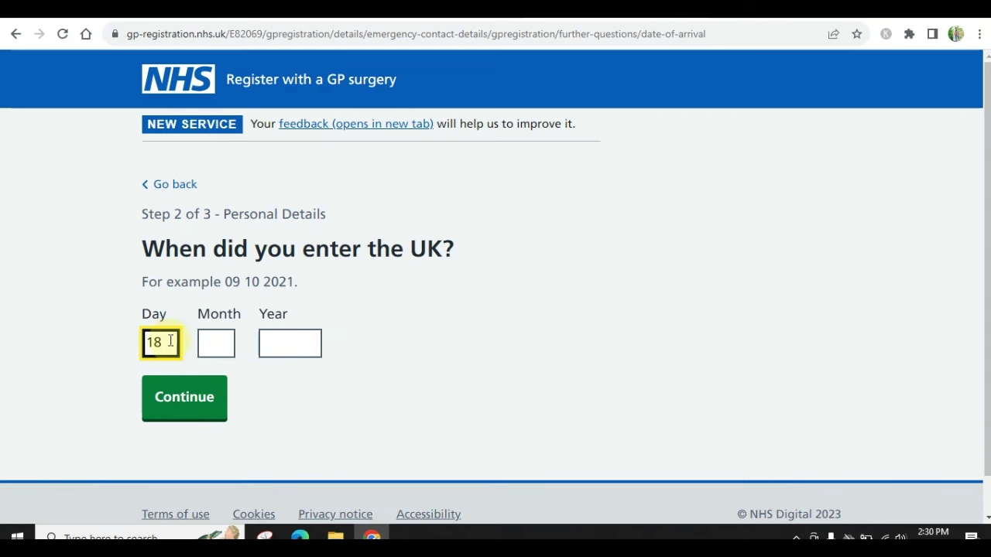
key("Tab")
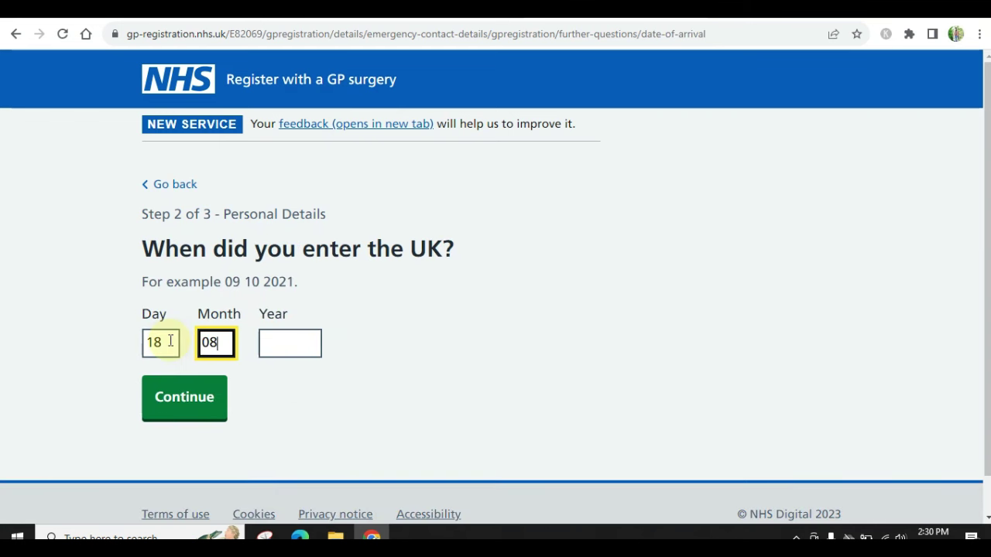
key("shift+Tab")
type("2")
key("Tab")
type("08")
key("Tab")
type("2023")
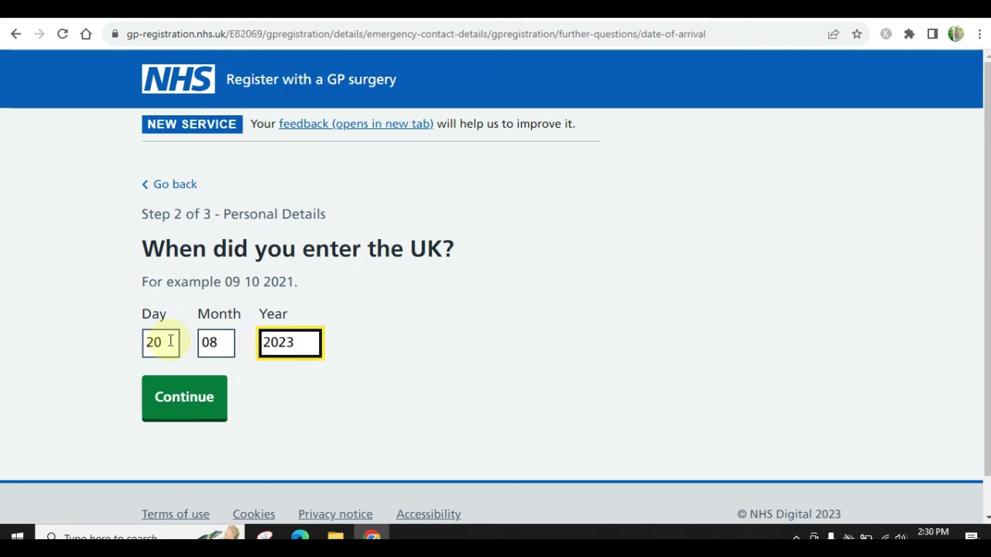
left_click(188, 384)
Answer No to moving from the EU, EEA or Switzerland and No to existing medical conditions
left_click(154, 407)
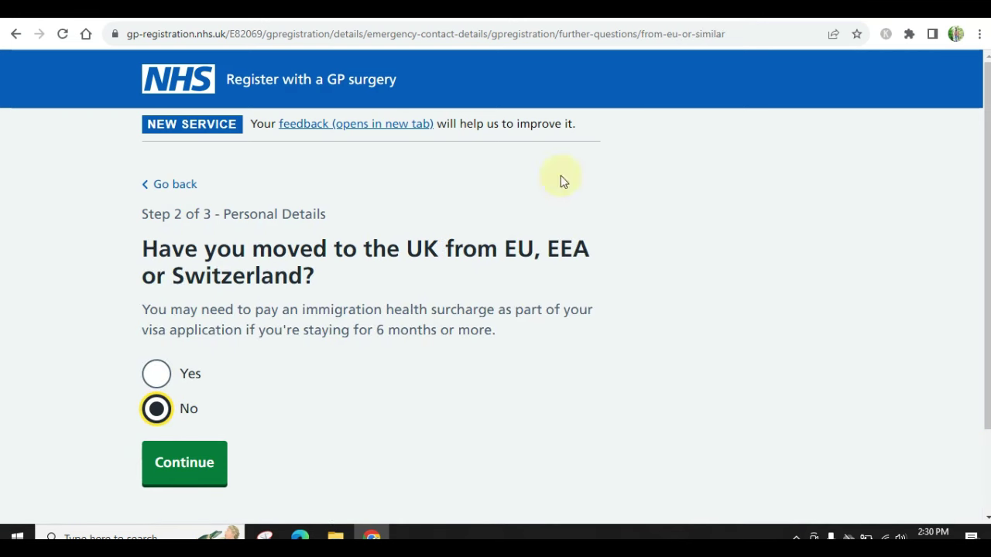
left_click(200, 466)
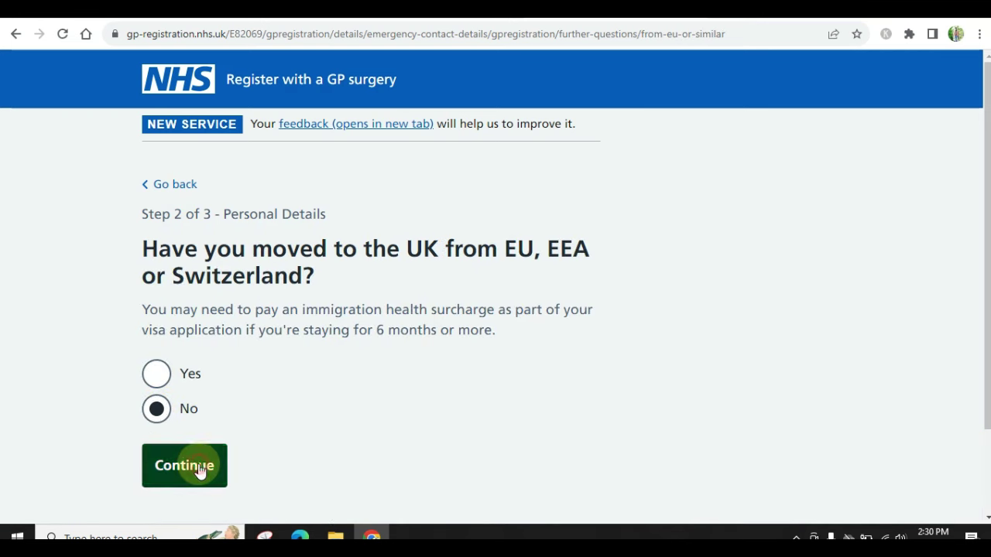
scroll(203, 303, "down", 1)
left_click(158, 349)
left_click(201, 485)
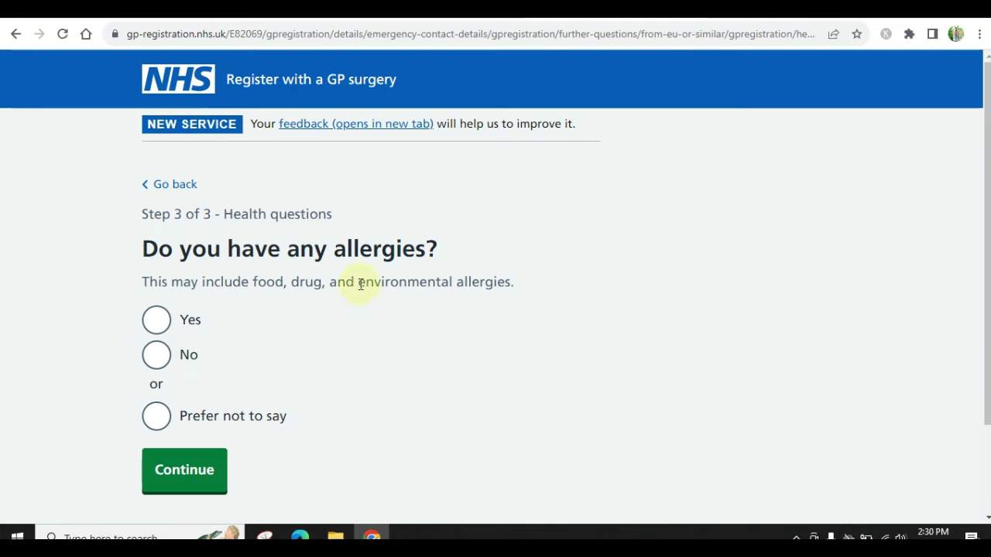
Answer No to having allergies and No to mental health conditions
left_click(158, 355)
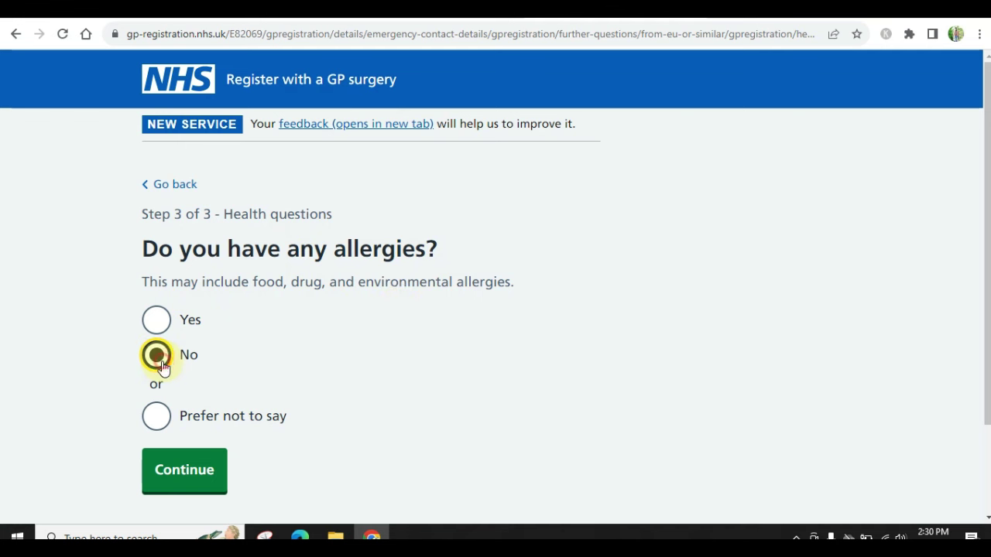
left_click(195, 472)
scroll(265, 309, "down", 2)
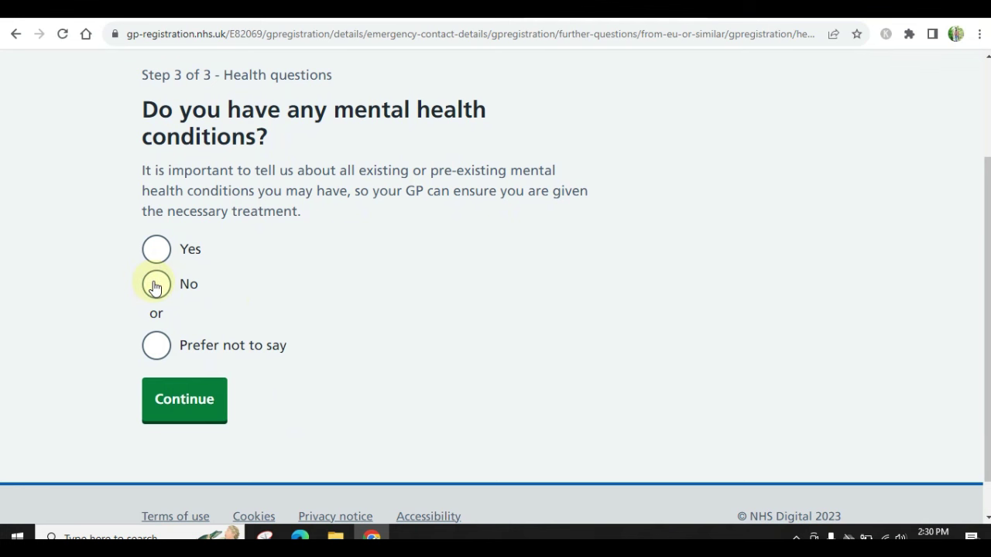
left_click(156, 286)
left_click(188, 399)
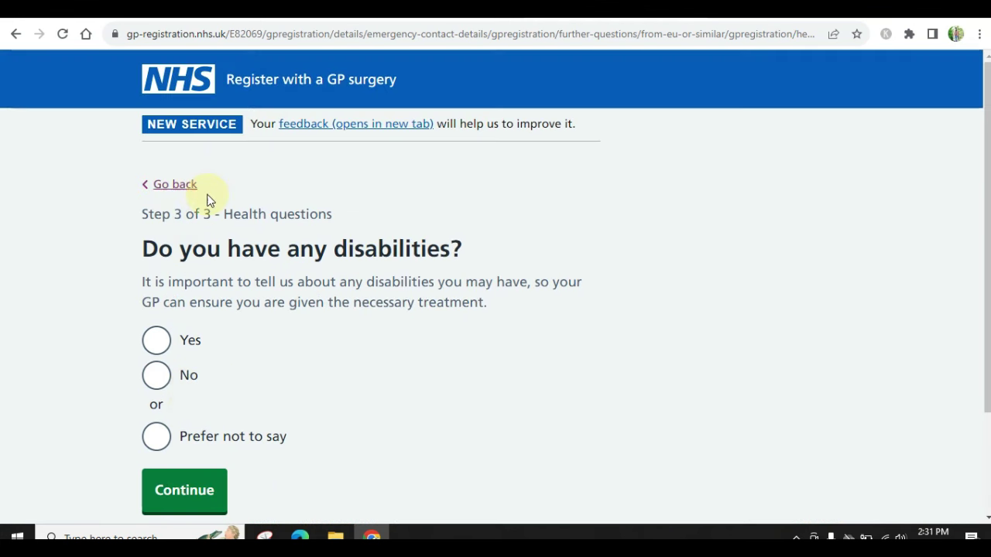
Answer No to disabilities, having a carer, and being a carer
left_click(157, 376)
left_click(196, 494)
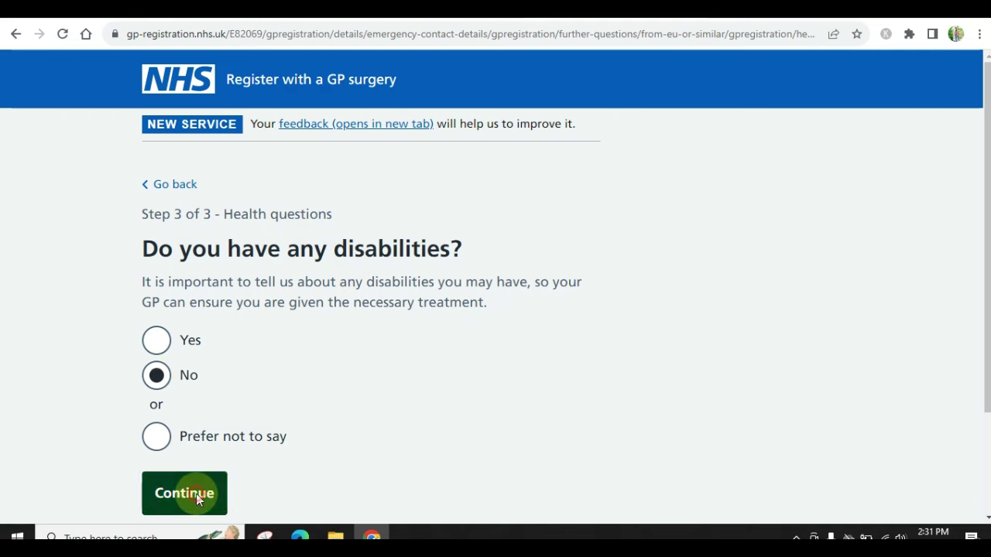
left_click(158, 394)
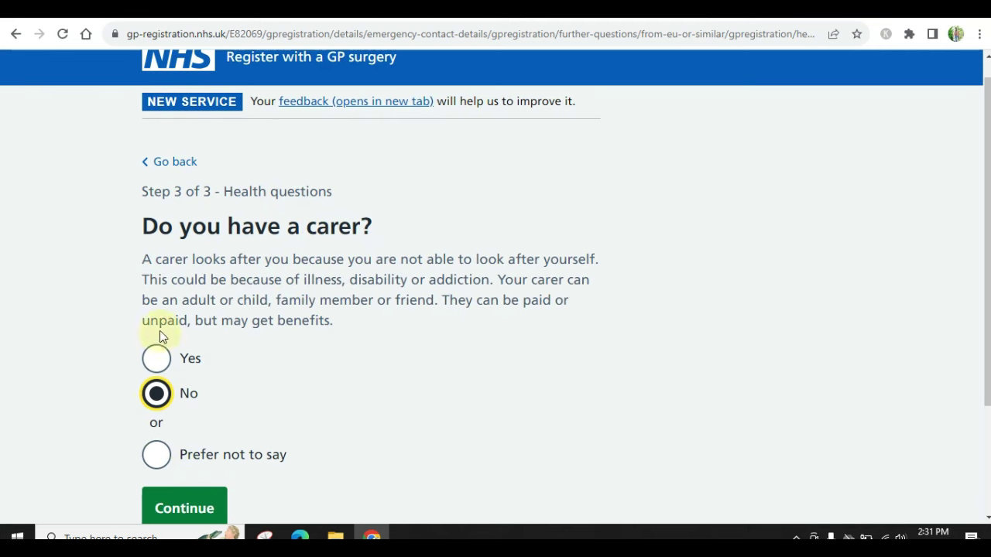
left_click(184, 508)
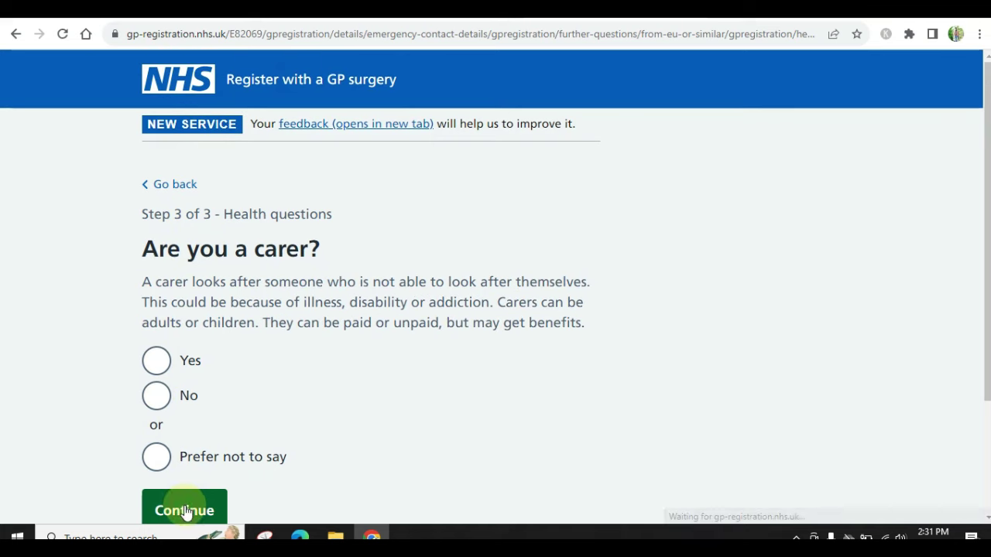
left_click(158, 404)
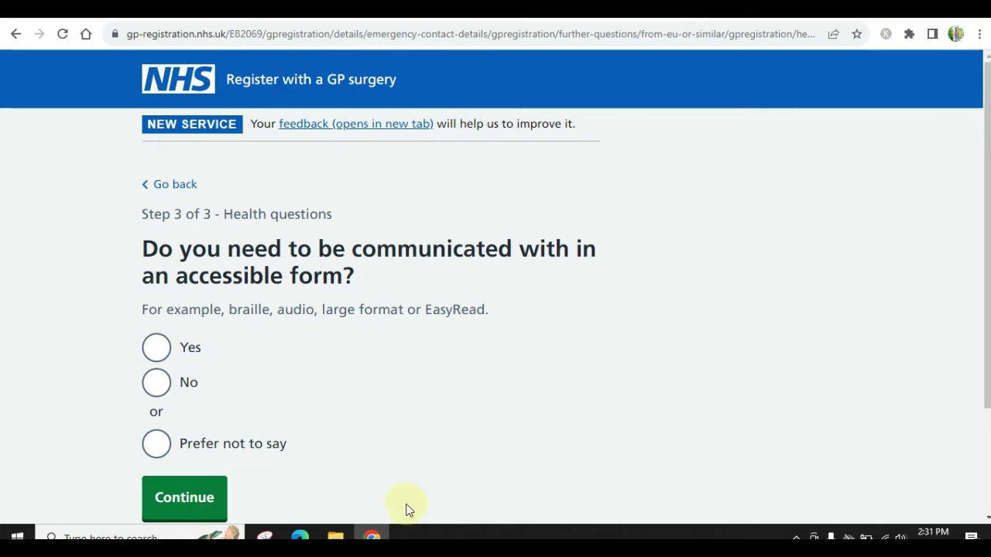
Answer No to accessible communication, reasonable adjustments and prescription medication
scroll(159, 376, "down", 1)
left_click(155, 366)
left_click(180, 408)
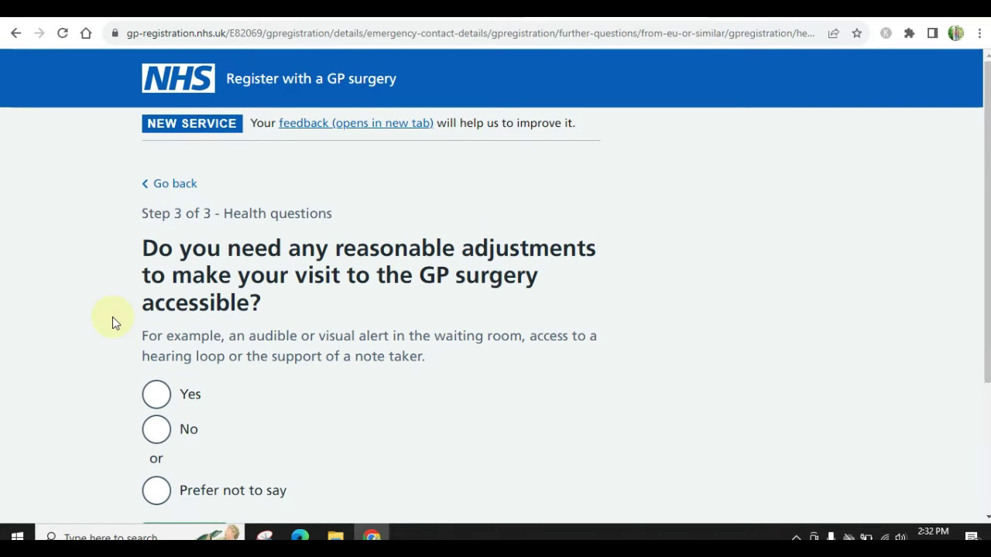
scroll(112, 319, "down", 1)
left_click(155, 403)
scroll(156, 399, "down", 1)
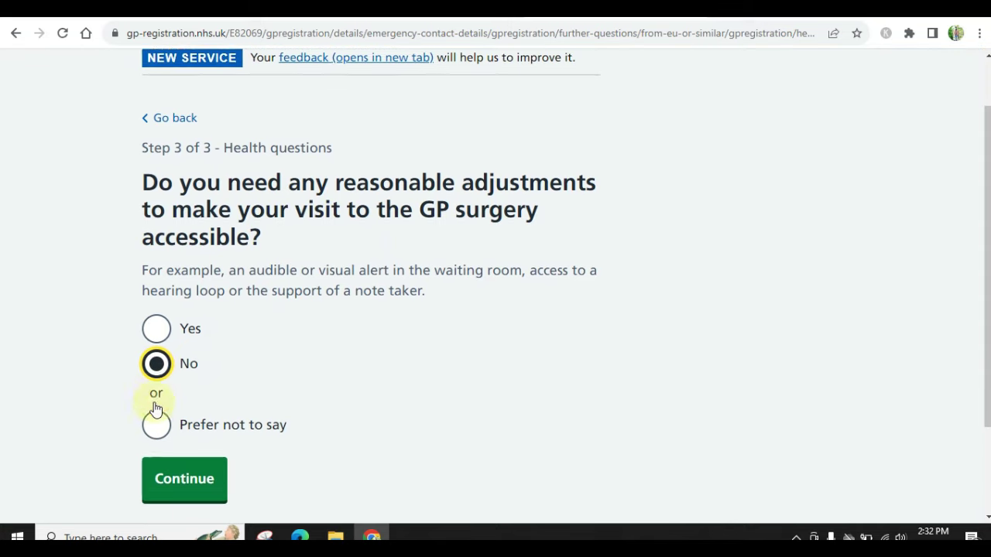
left_click(181, 457)
scroll(455, 225, "down", 1)
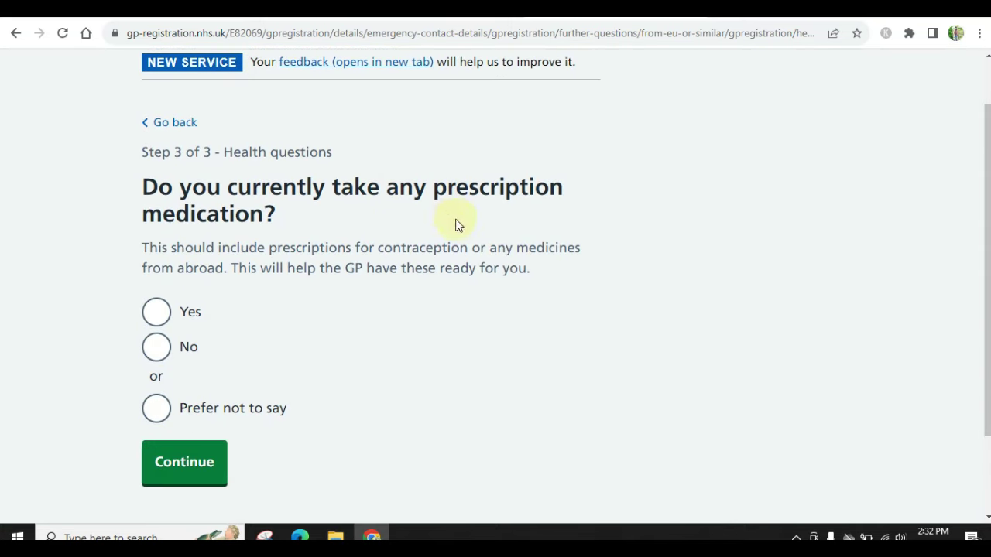
left_click(170, 465)
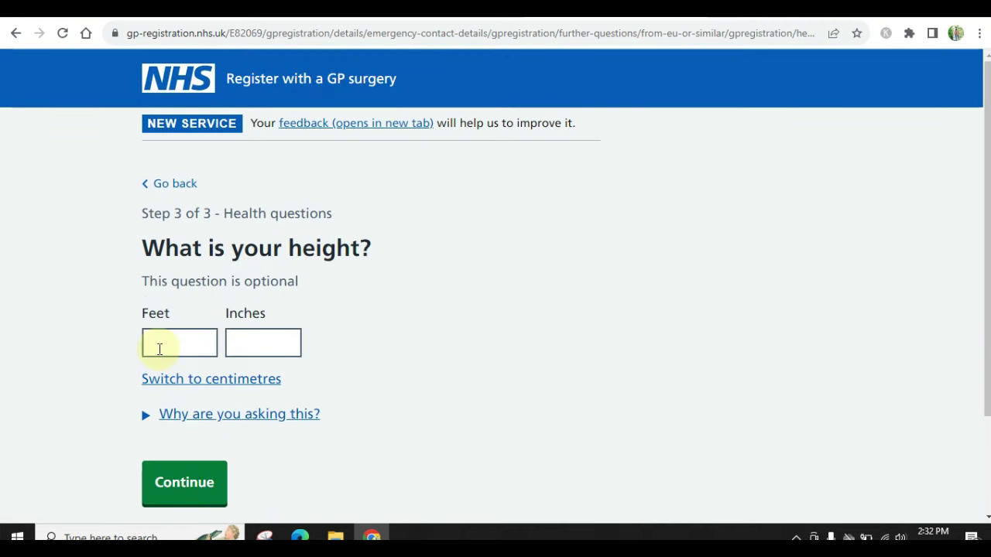
Record a height of 5 feet 9 inches and move on to the weight question
left_click(159, 349)
type("5")
key("Tab")
type("9")
left_click(221, 474)
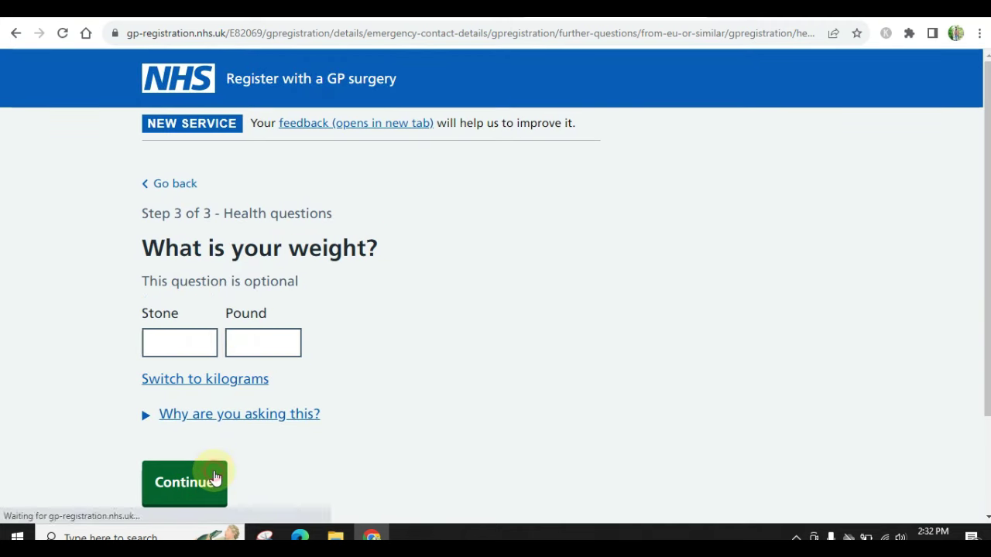
left_click(189, 338)
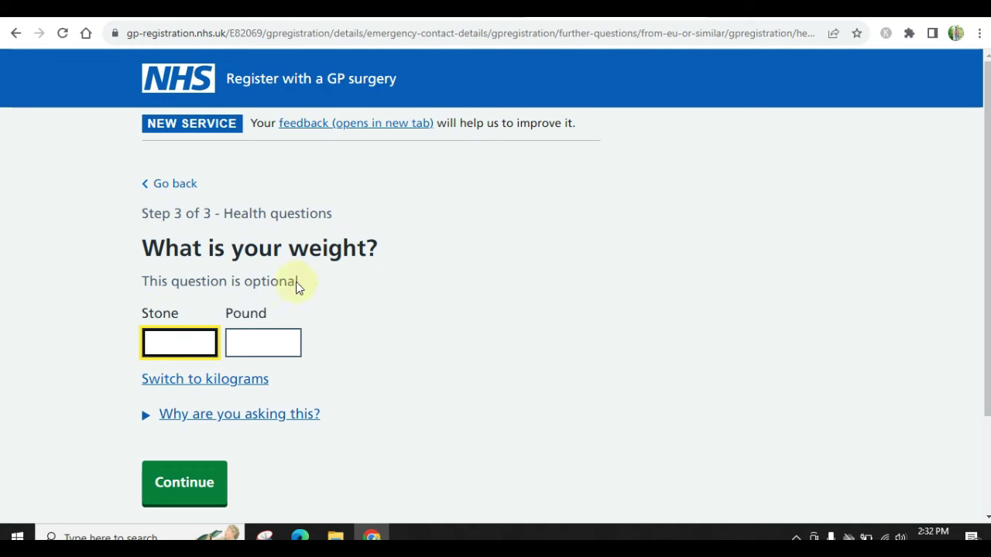
key("ctrl+t")
Convert 75 kilograms to stone on Google (11.8105) and return to the weight field
key("ctrl+w")
key("ctrl+t")
type("k")
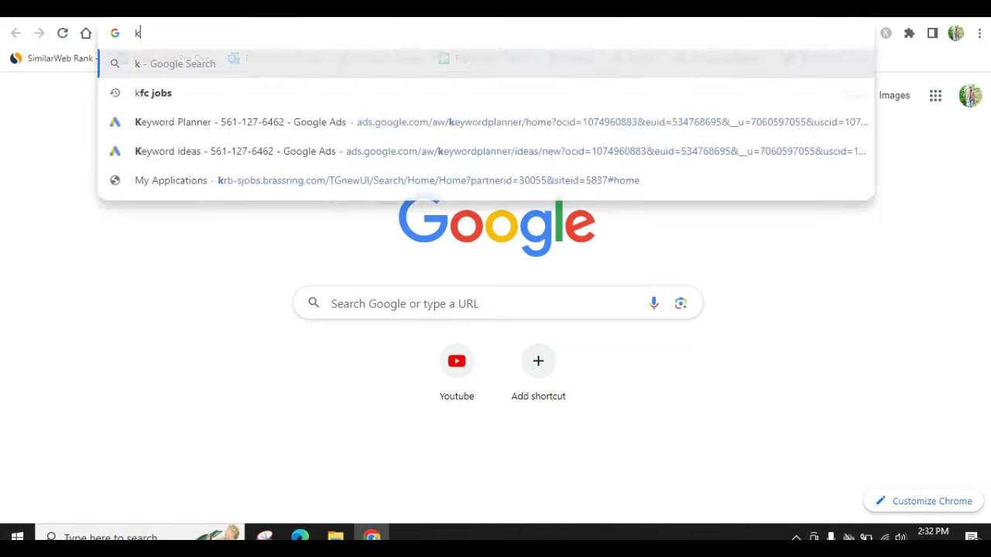
type("illogram to s")
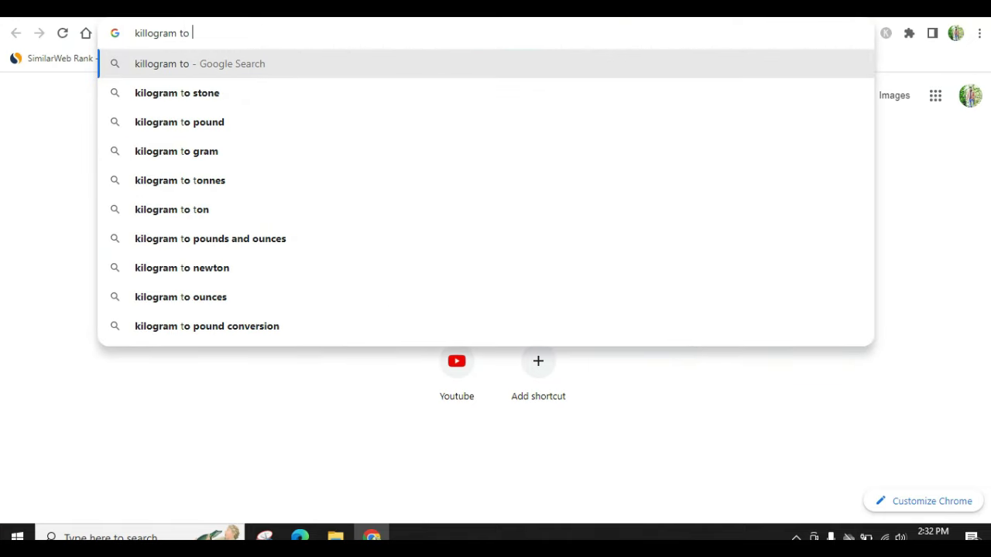
left_click(518, 94)
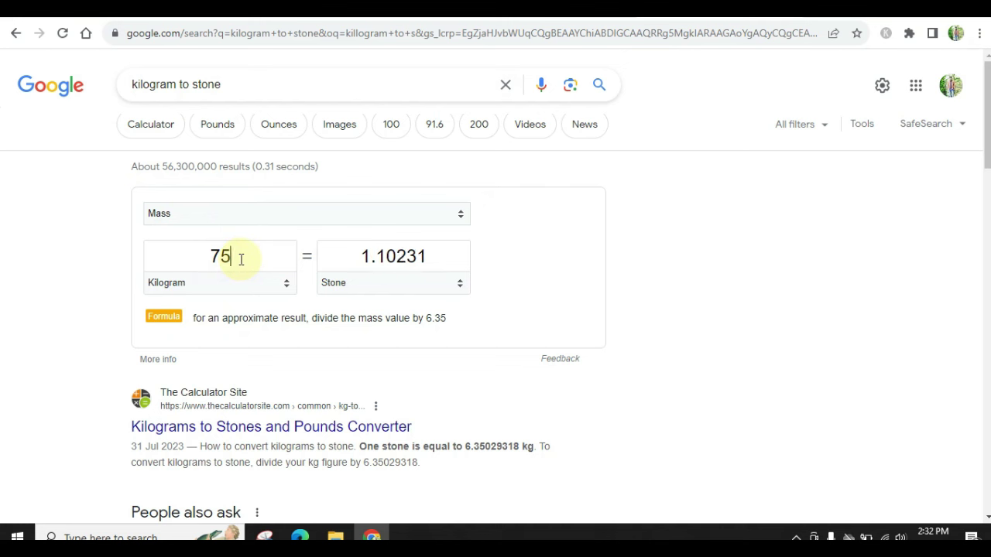
double_click(405, 256)
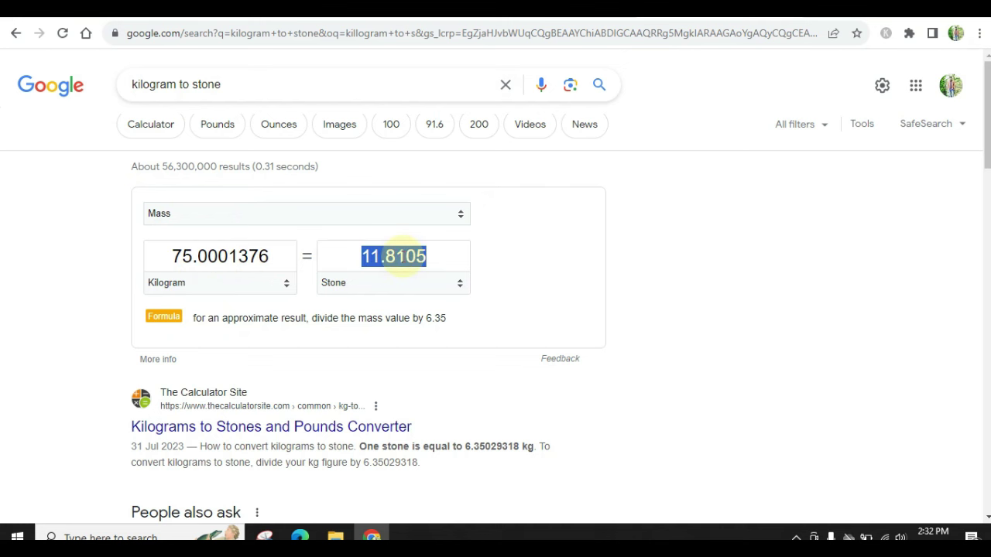
key("ctrl+Tab")
left_click(173, 347)
Enter a weight of 11 stone 81 pounds and answer Never to alcohol
type("11")
key("Tab")
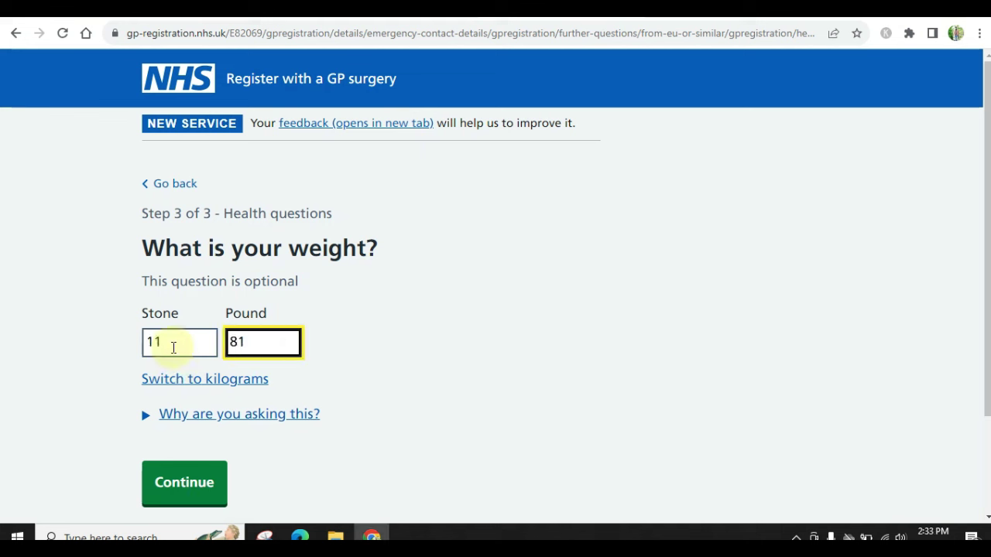
left_click(179, 488)
left_click(155, 328)
scroll(152, 339, "down", 3)
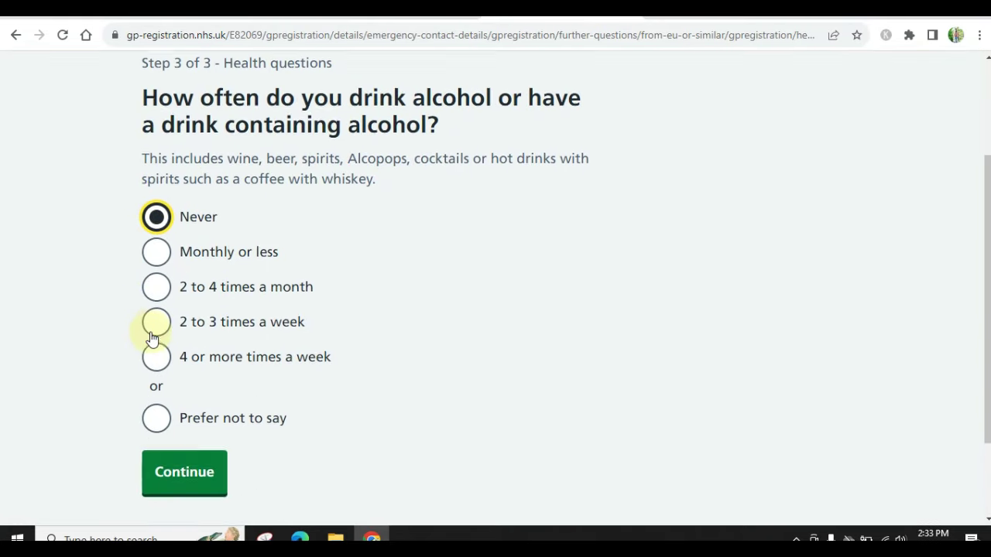
scroll(153, 341, "up", 3)
scroll(155, 343, "down", 3)
left_click(205, 445)
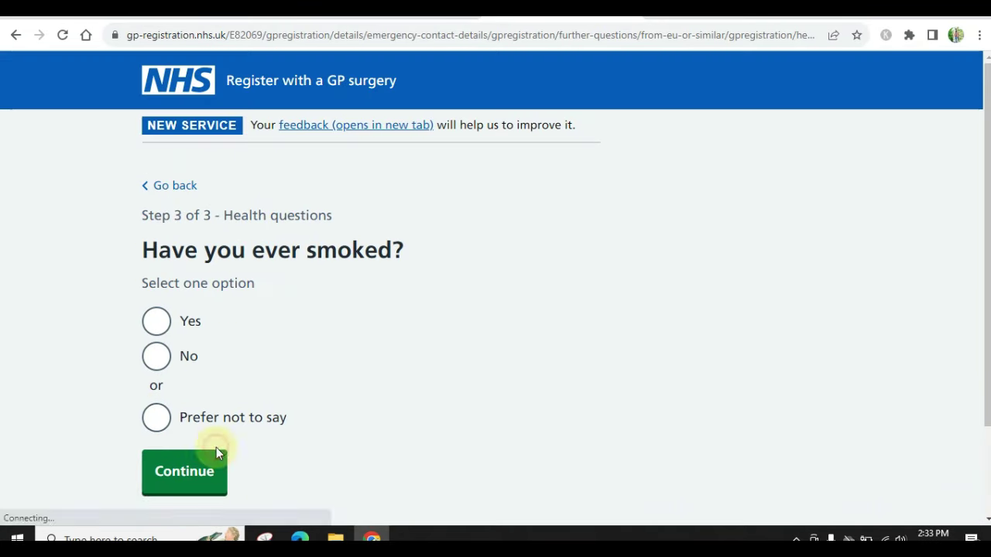
Answer No to ever smoking and decline sharing the Summary Care Record
scroll(139, 414, "down", 2)
left_click(155, 285)
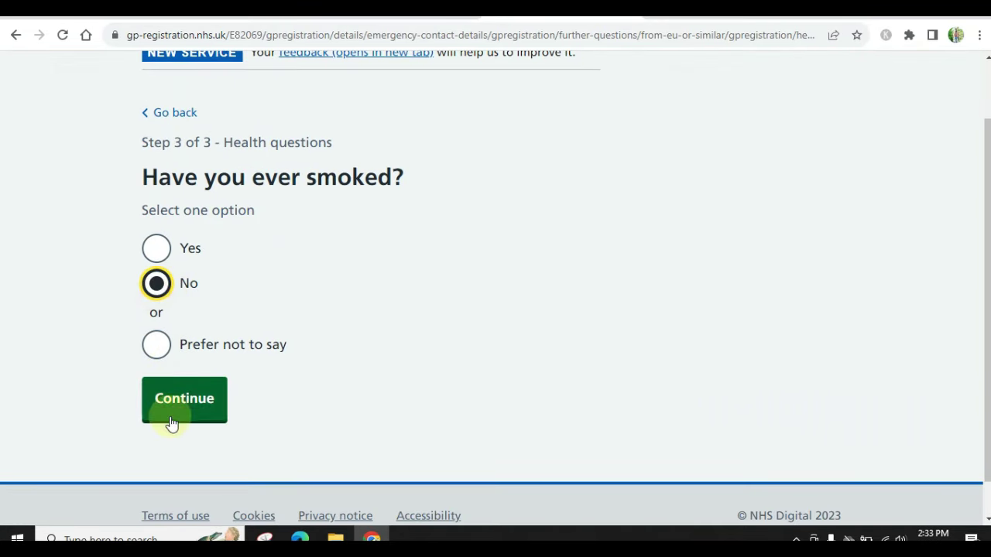
left_click(171, 415)
scroll(170, 418, "down", 2)
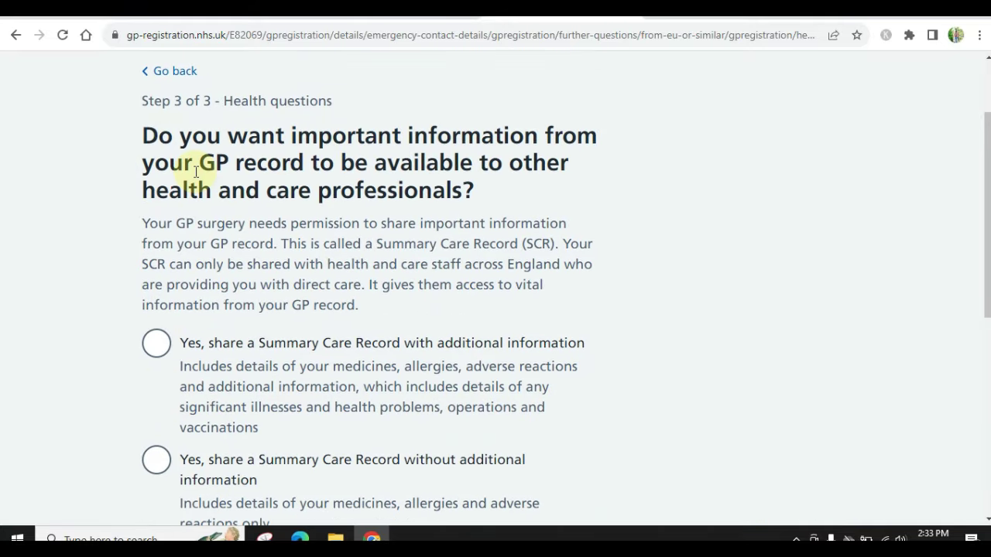
scroll(329, 274, "down", 1)
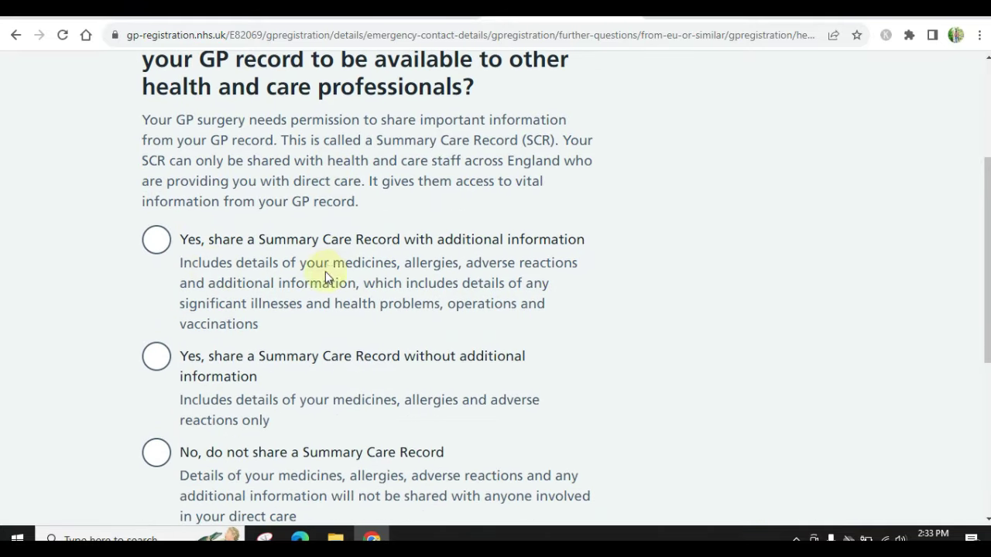
scroll(159, 370, "down", 2)
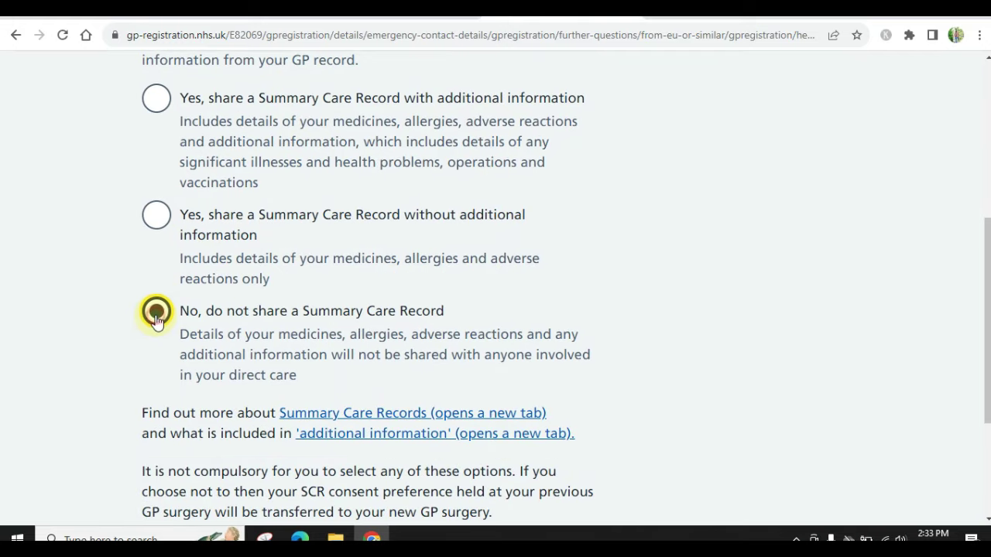
scroll(156, 317, "down", 3)
left_click(172, 365)
scroll(172, 370, "down", 4)
scroll(172, 370, "up", 4)
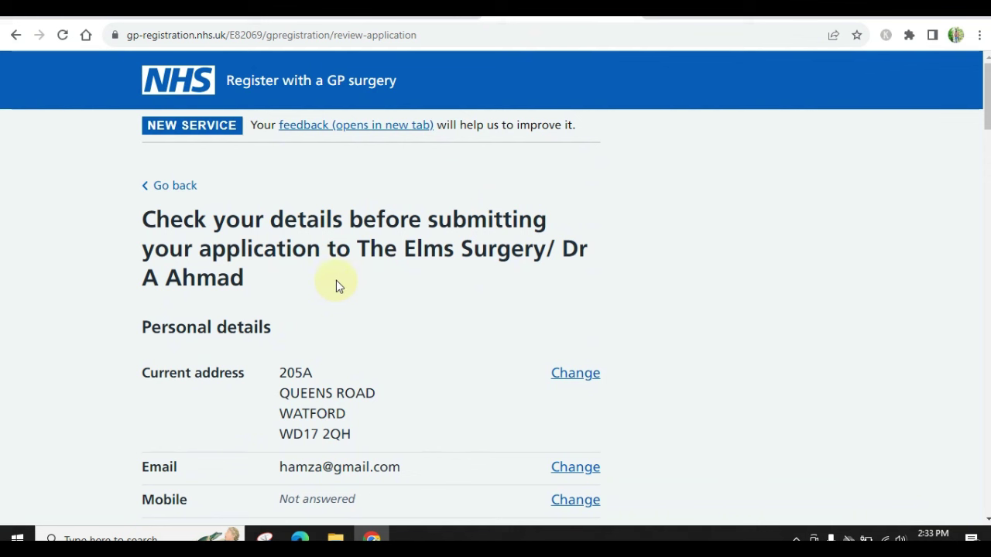
left_click_drag(404, 246, 478, 310)
left_click(299, 291)
scroll(435, 312, "down", 5)
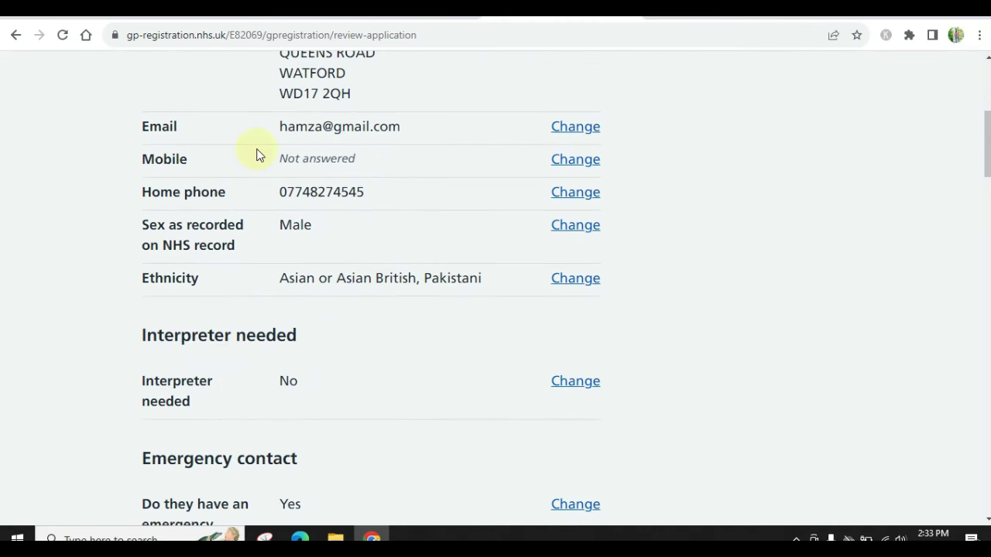
scroll(421, 277, "down", 3)
scroll(372, 323, "down", 8)
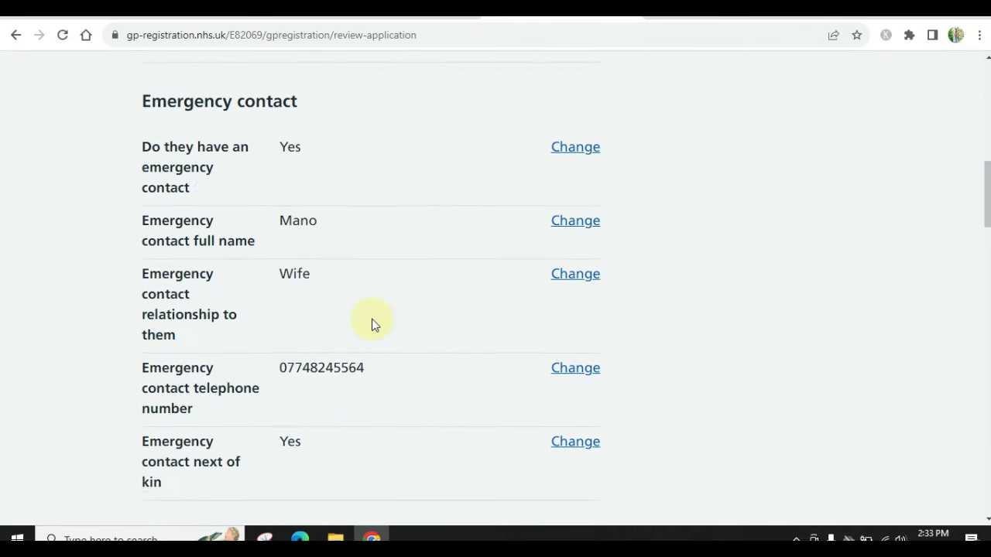
scroll(372, 323, "down", 4)
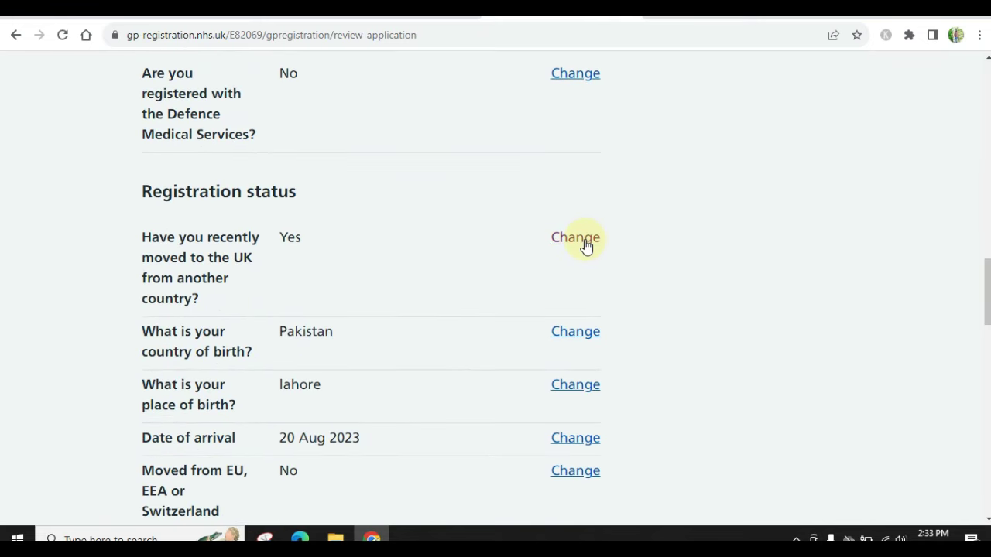
scroll(439, 264, "down", 13)
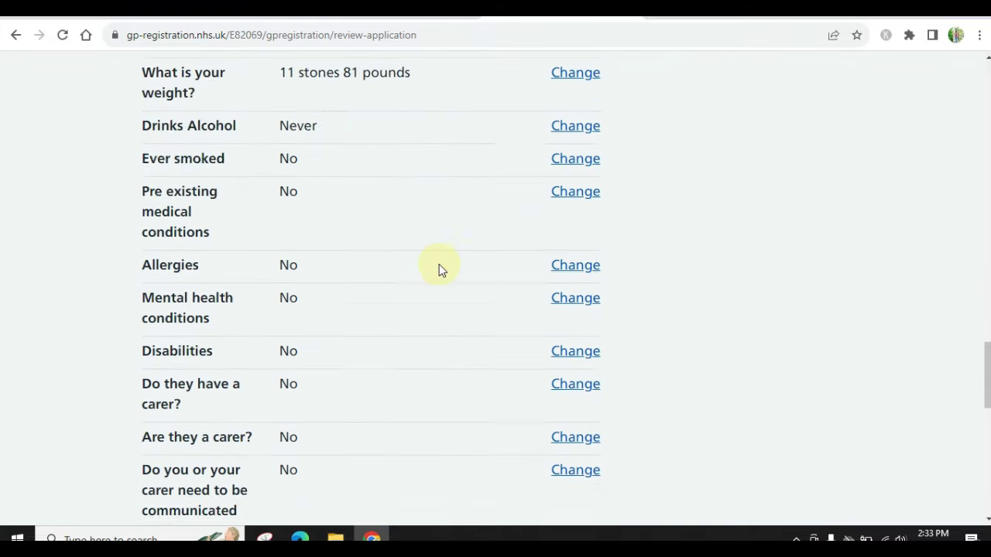
scroll(439, 264, "down", 4)
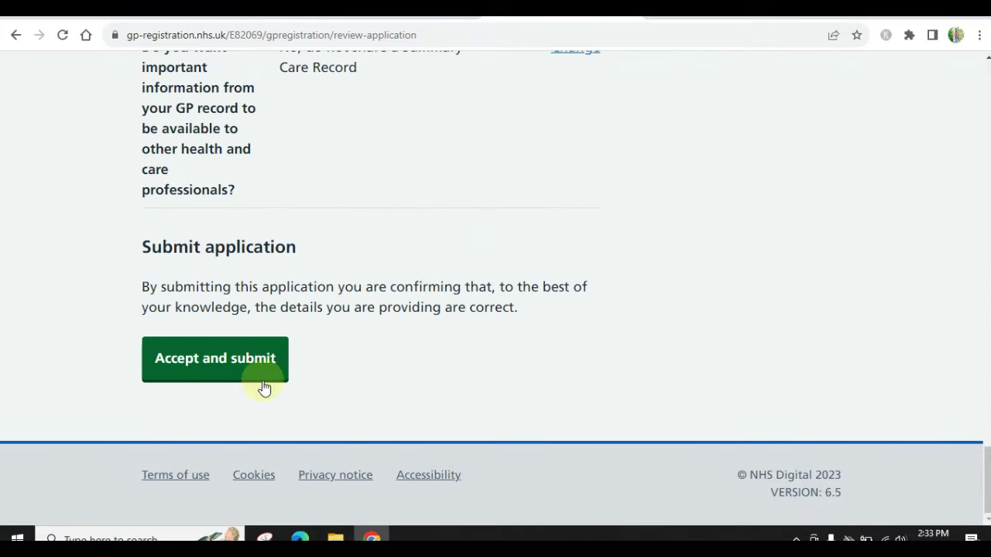